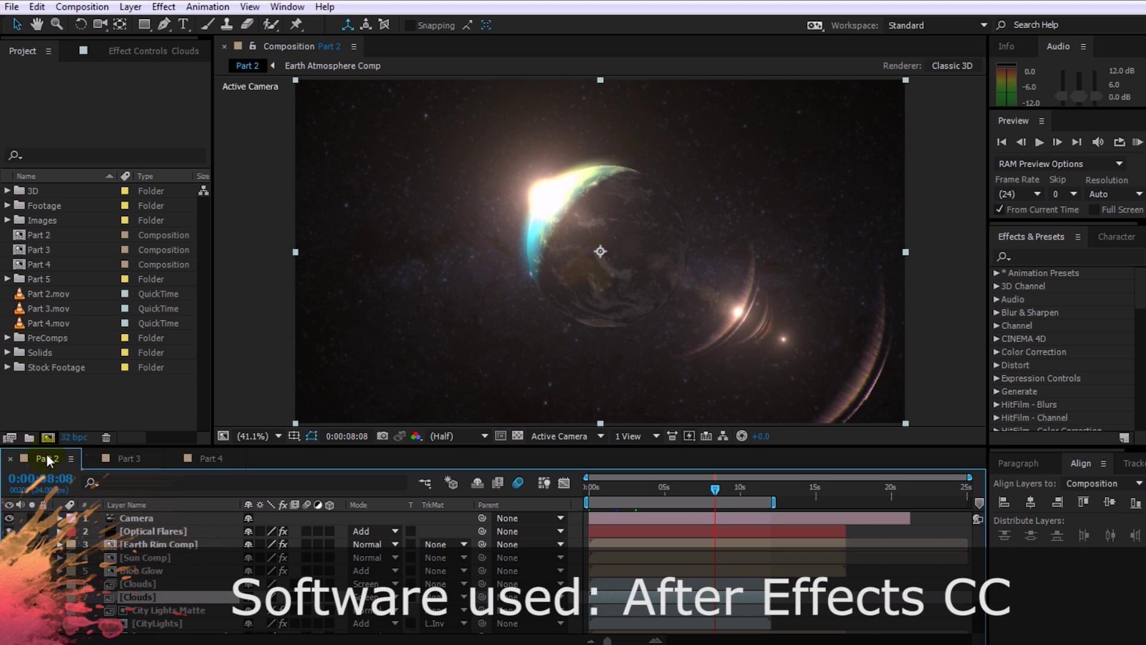
# Step: Review the Part 3 and Part 4 compositions, scrub through Part 4, and inspect the Part 2, Part 3 and Part 4 movie files
pyautogui.click(127, 461)
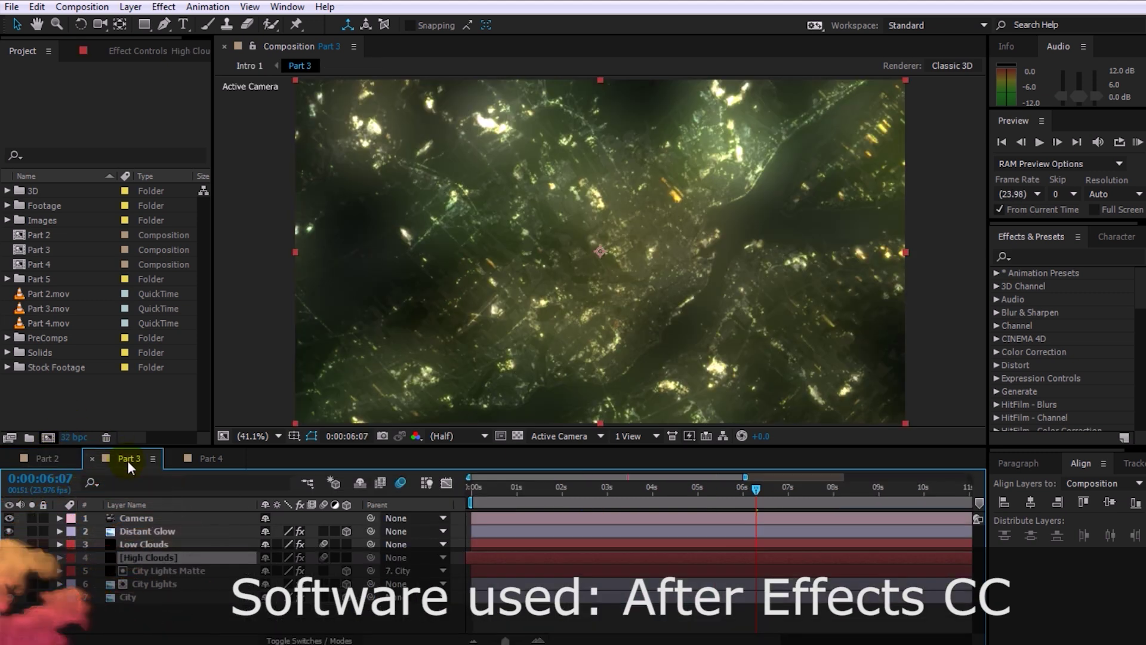
pyautogui.click(205, 458)
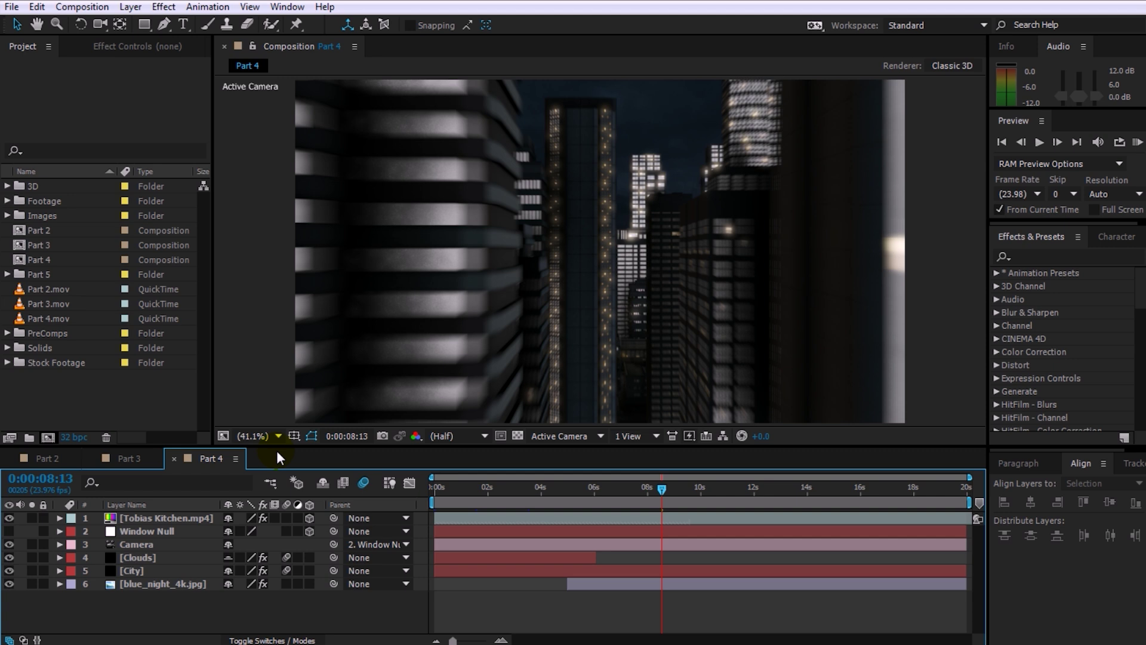
pyautogui.click(614, 485)
pyautogui.click(686, 485)
pyautogui.click(672, 488)
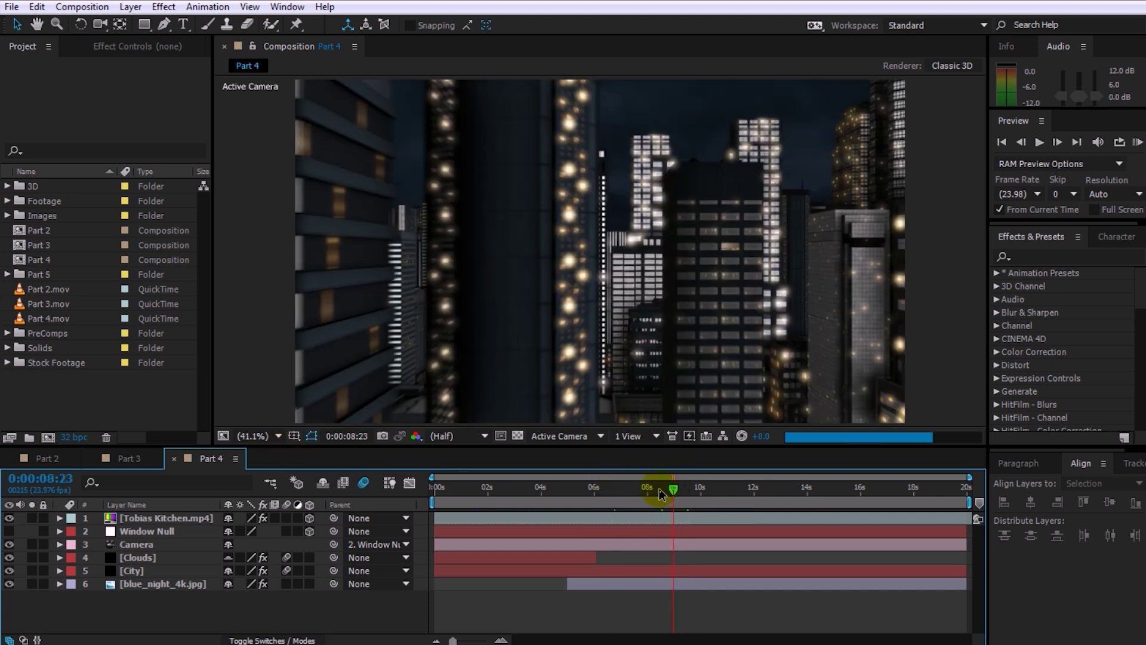
pyautogui.click(655, 488)
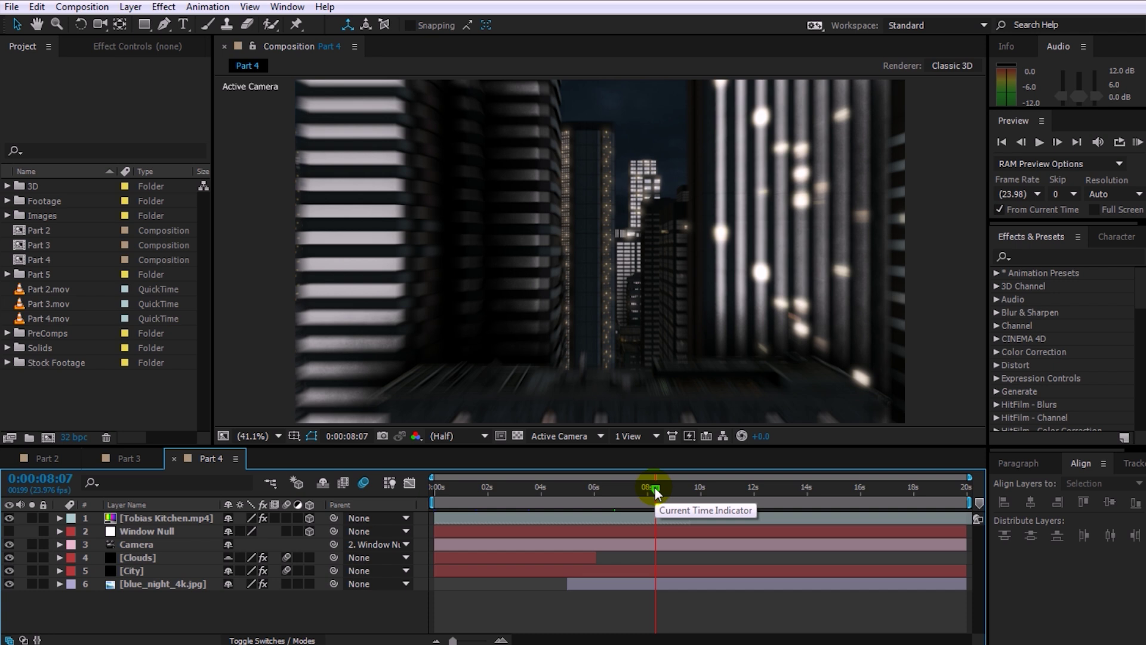
pyautogui.click(70, 290)
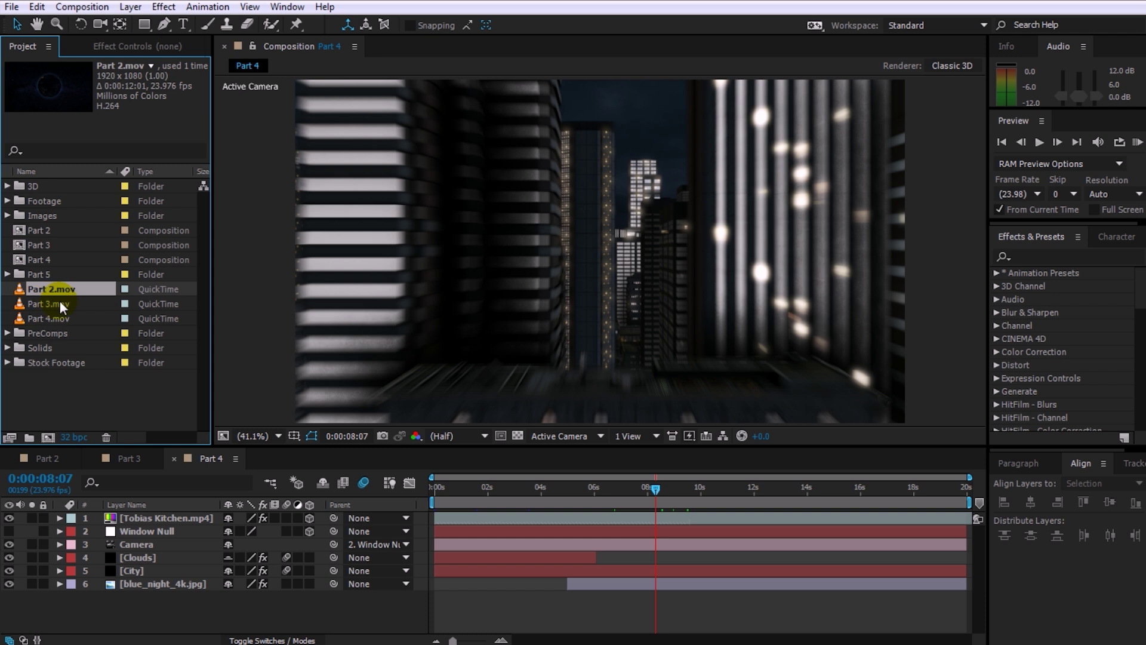
pyautogui.click(53, 302)
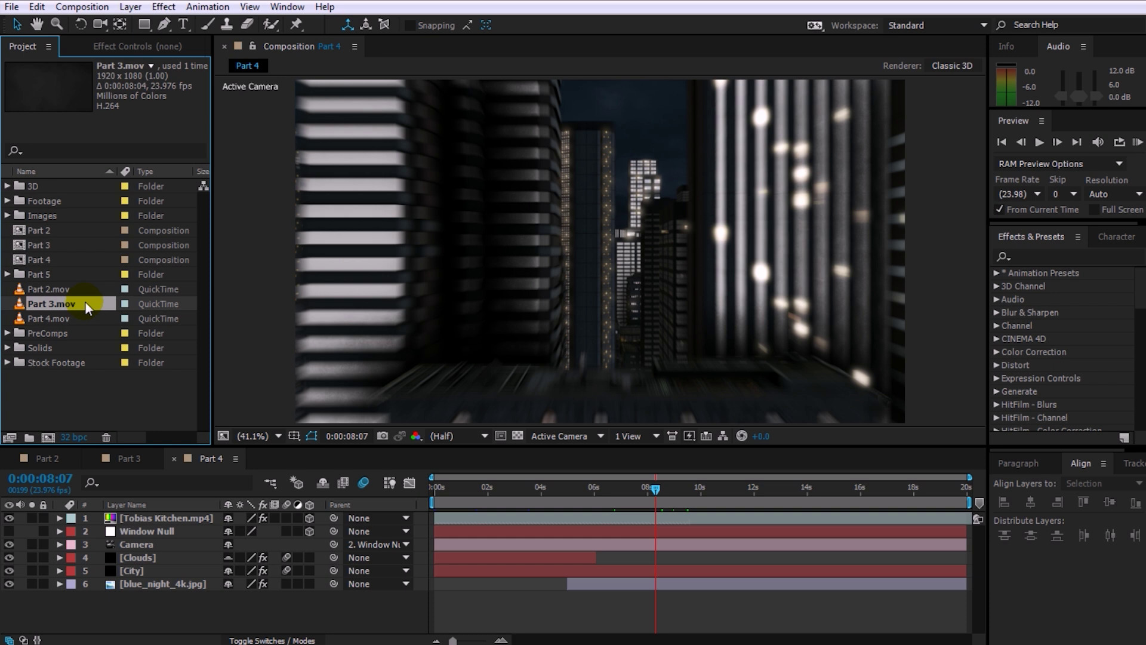
pyautogui.click(92, 321)
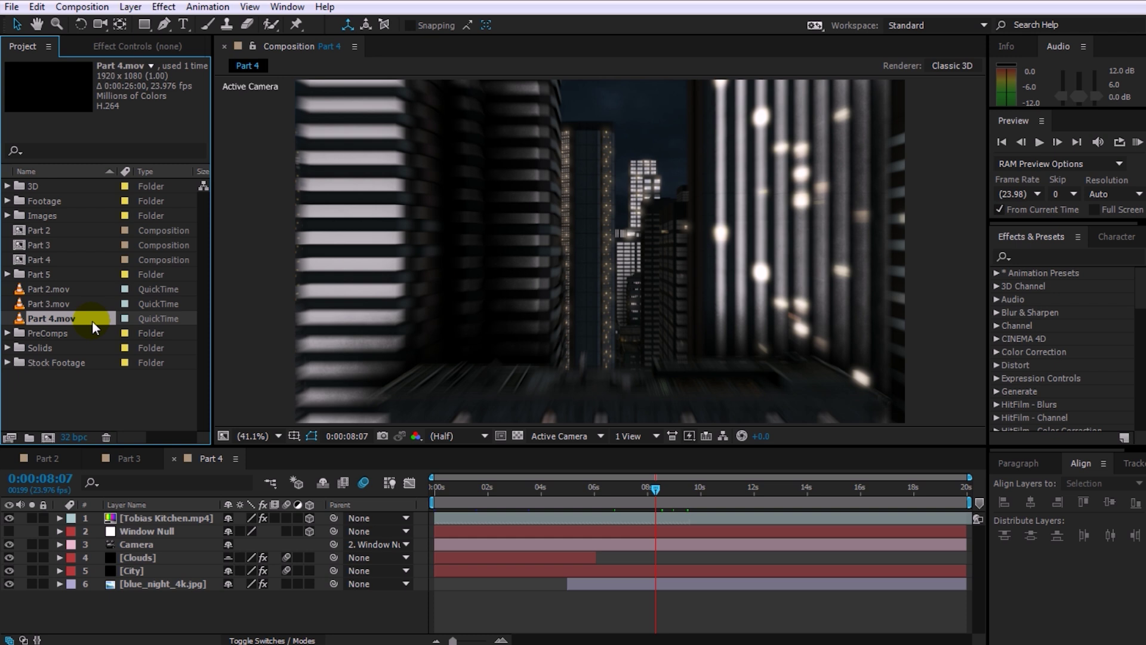
# Step: Create a composition named "Space To Earth" with a duration of 0:01:00:00
pyautogui.click(55, 429)
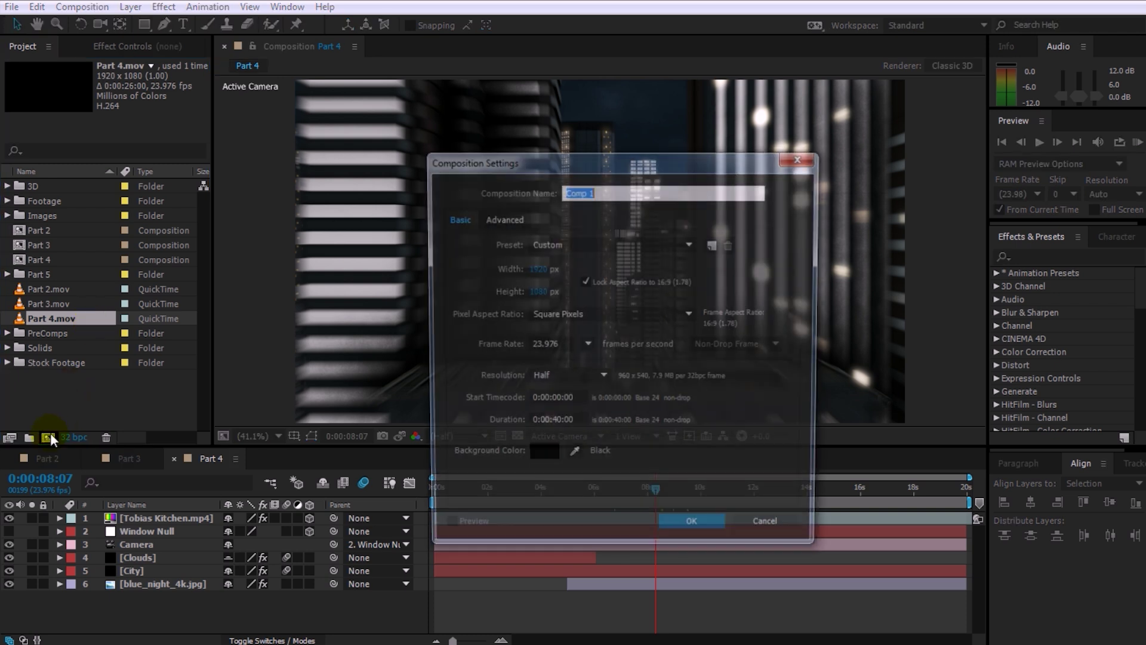
pyautogui.write('Space To Earth')
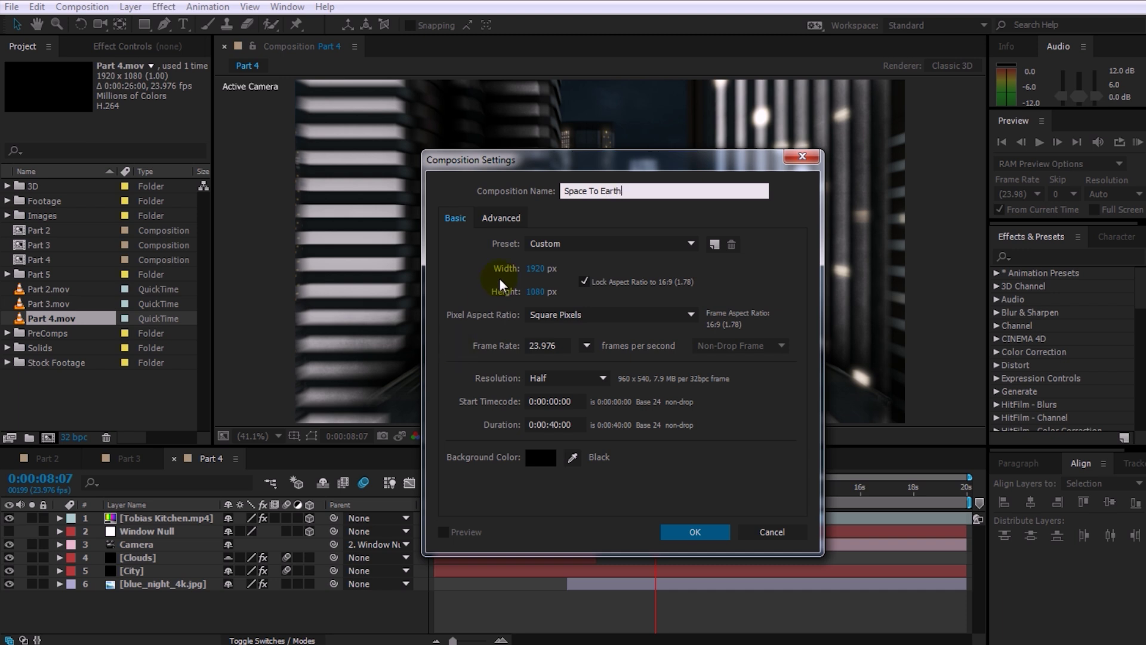
pyautogui.click(536, 268)
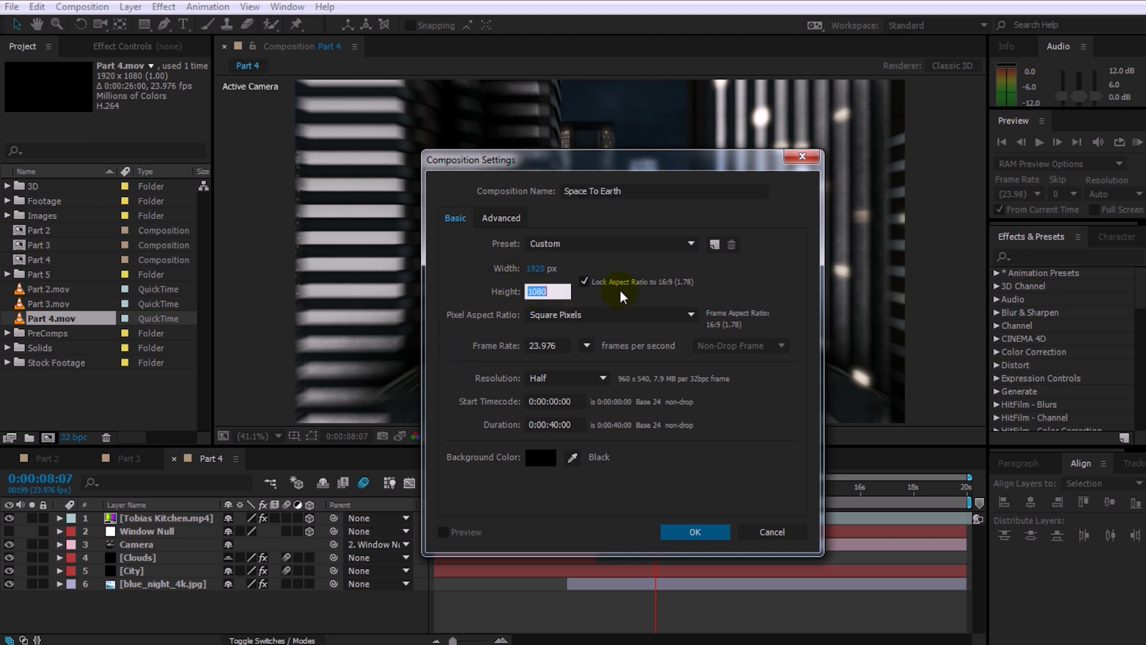
pyautogui.click(554, 424)
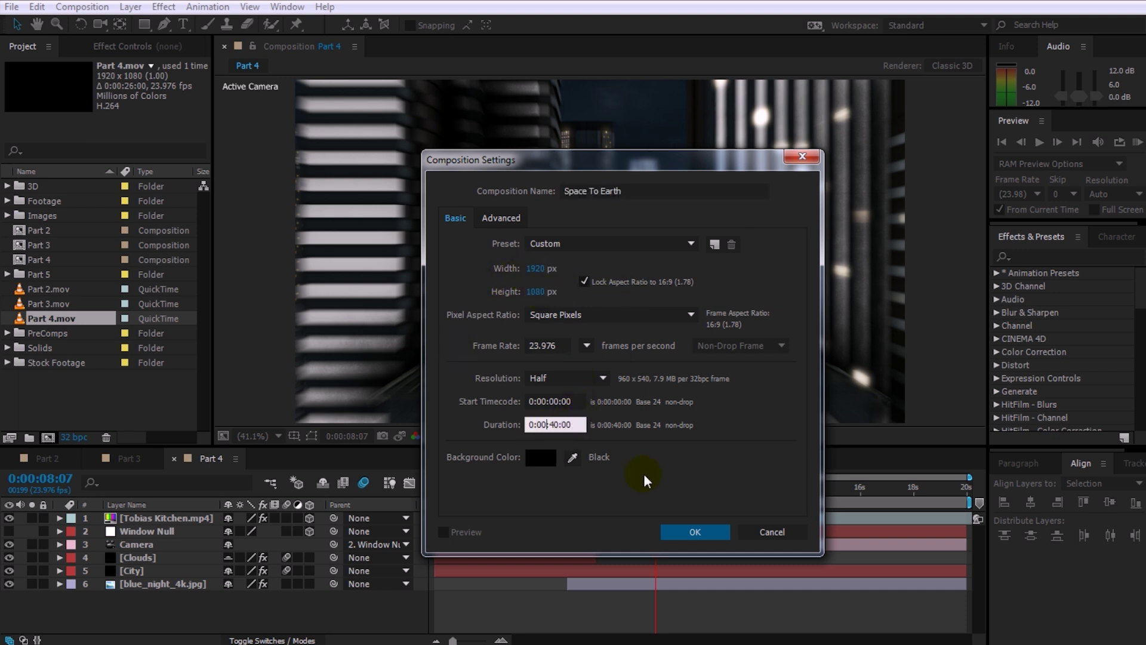
pyautogui.write('10000')
pyautogui.click(698, 532)
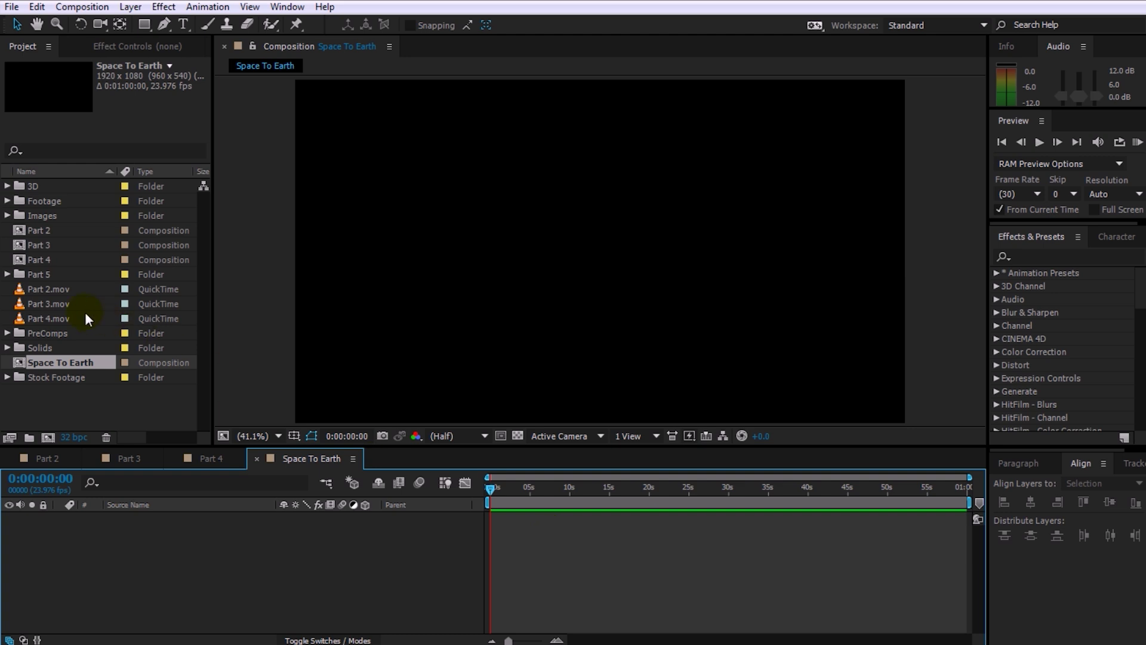
# Step: Add Part 2.mov at the composition's start and Part 3.mov beneath it, starting where Part 2.mov ends
pyautogui.moveTo(48, 289); pyautogui.dragTo(173, 549)
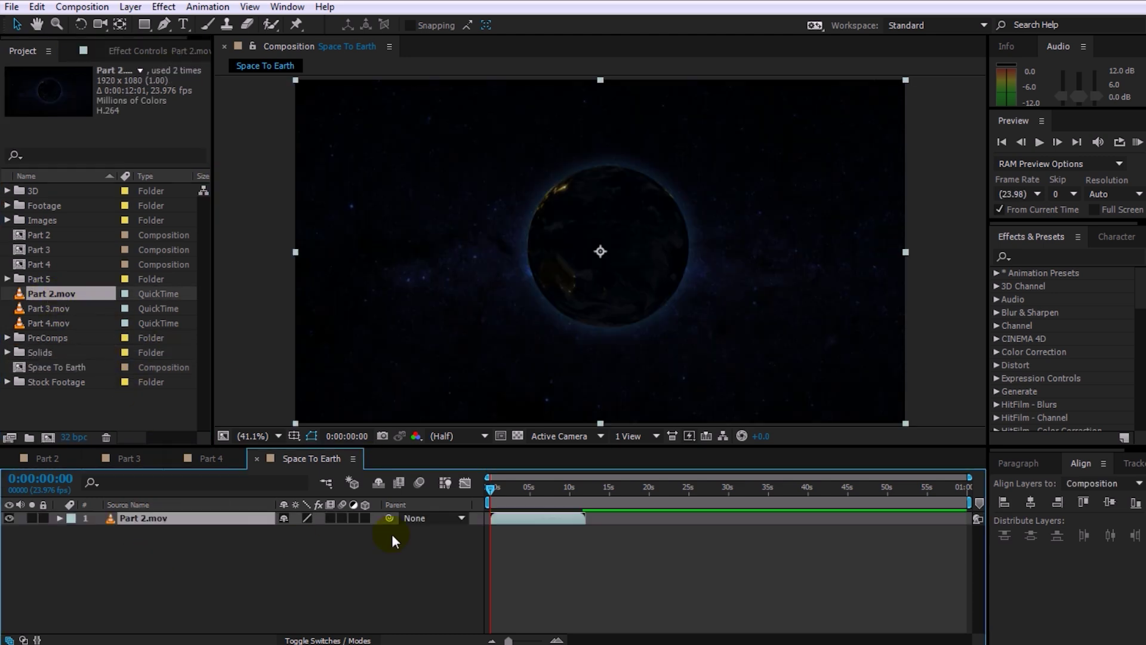
pyautogui.moveTo(492, 490); pyautogui.dragTo(582, 489)
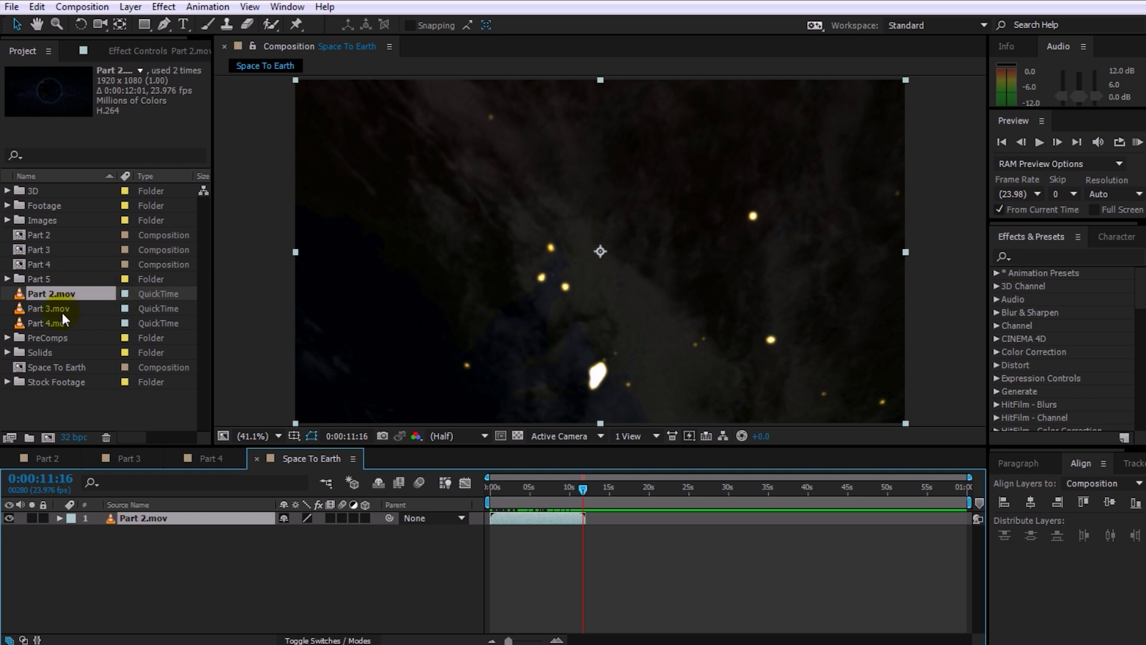
pyautogui.moveTo(37, 310); pyautogui.dragTo(213, 572)
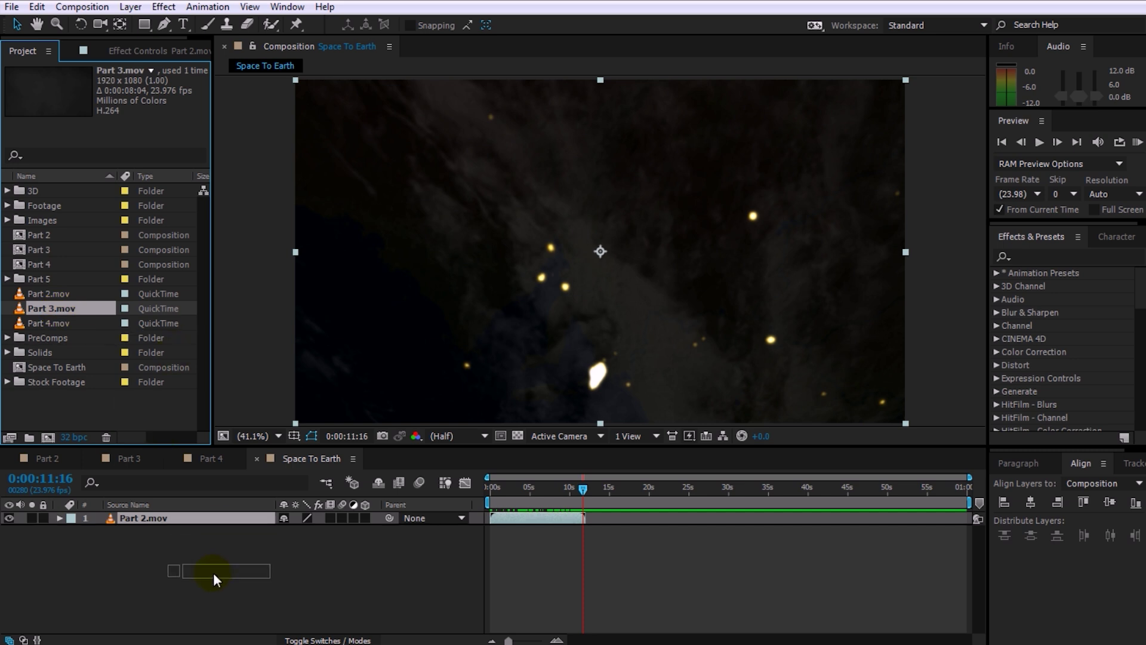
pyautogui.moveTo(213, 573); pyautogui.dragTo(225, 573)
pyautogui.scroll(3, 544, 522)
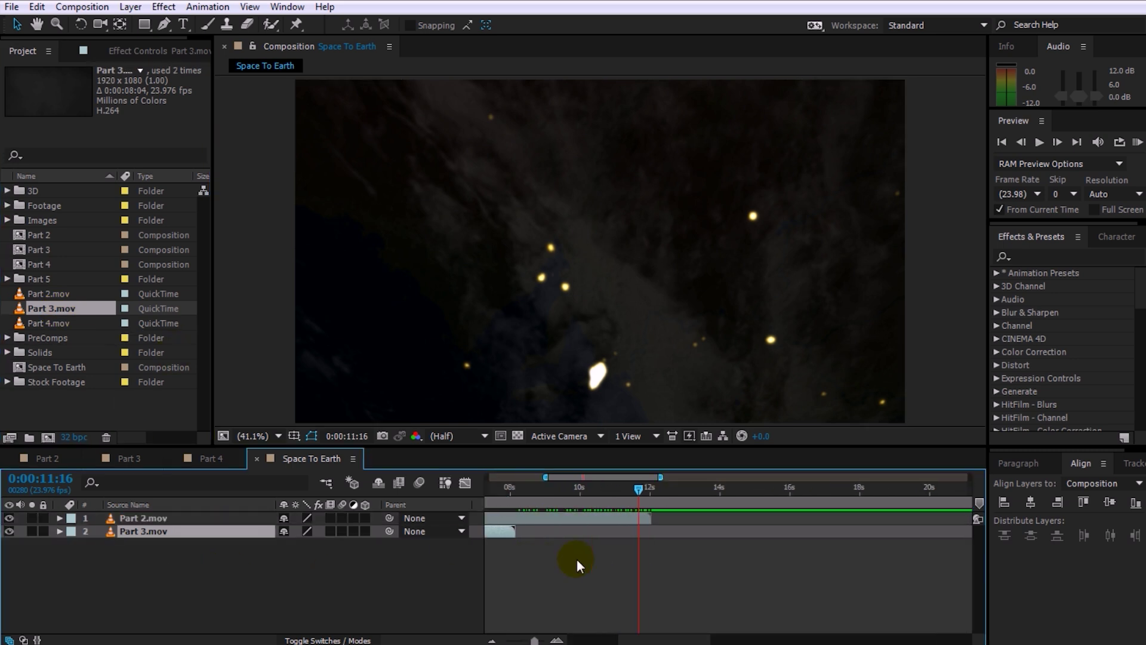
pyautogui.moveTo(491, 532); pyautogui.dragTo(910, 536)
# Step: Shift the Part 3.mov layer earlier to start at about 0:00:11:19, overlapping the end of Part 2.mov
pyautogui.moveTo(638, 505)
pyautogui.mouseDown()
pyautogui.moveTo(636, 490)
pyautogui.moveTo(662, 496)
pyautogui.moveTo(635, 495)
pyautogui.moveTo(648, 498)
pyautogui.mouseUp()
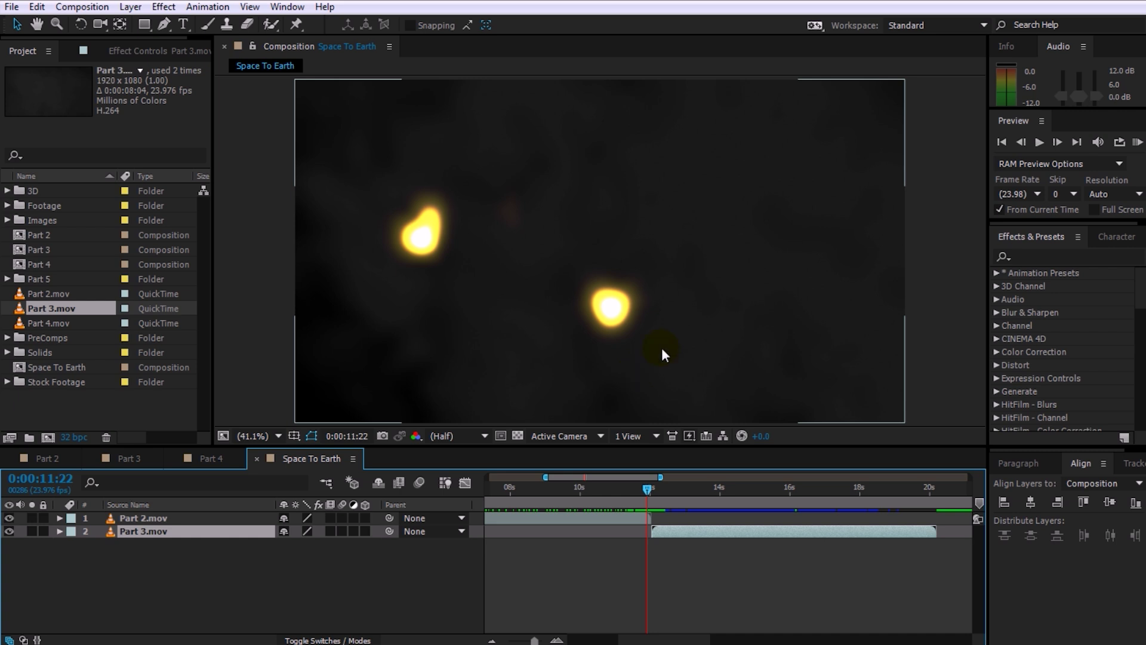
pyautogui.click(640, 527)
pyautogui.press('=')
pyautogui.press('=')
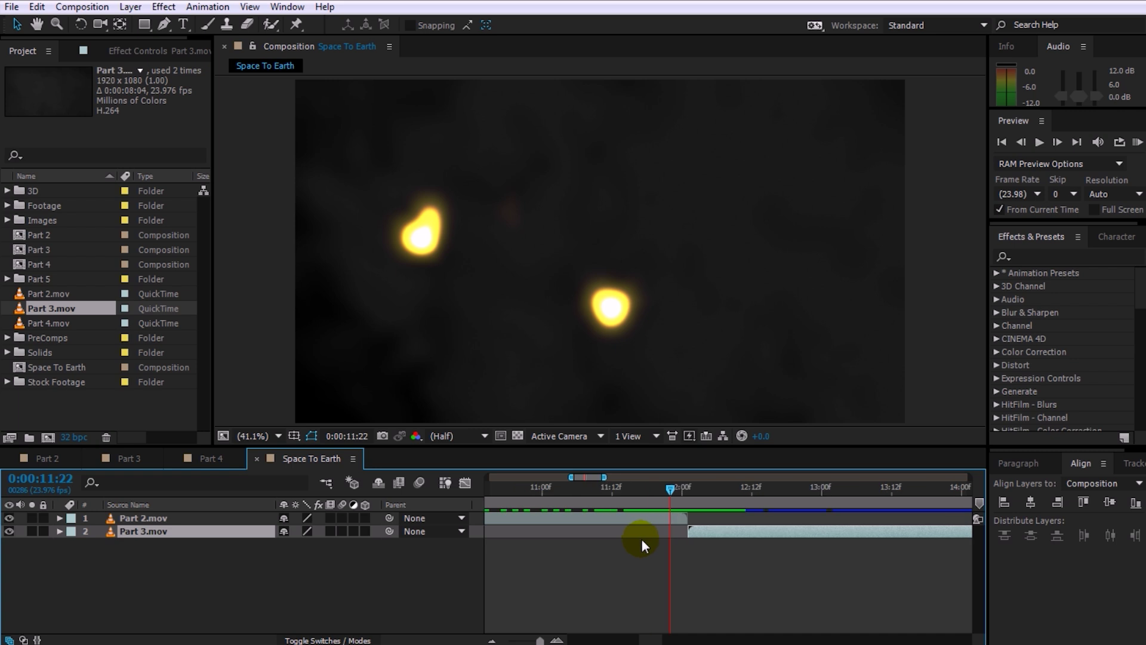
pyautogui.moveTo(720, 527); pyautogui.dragTo(691, 531)
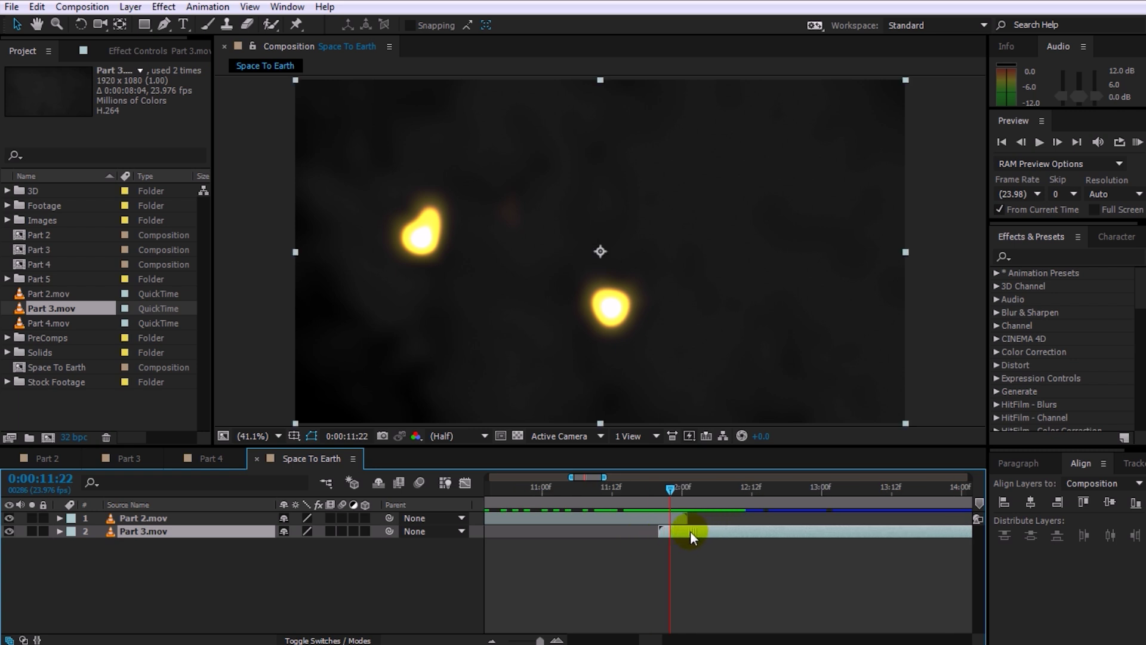
pyautogui.click(683, 488)
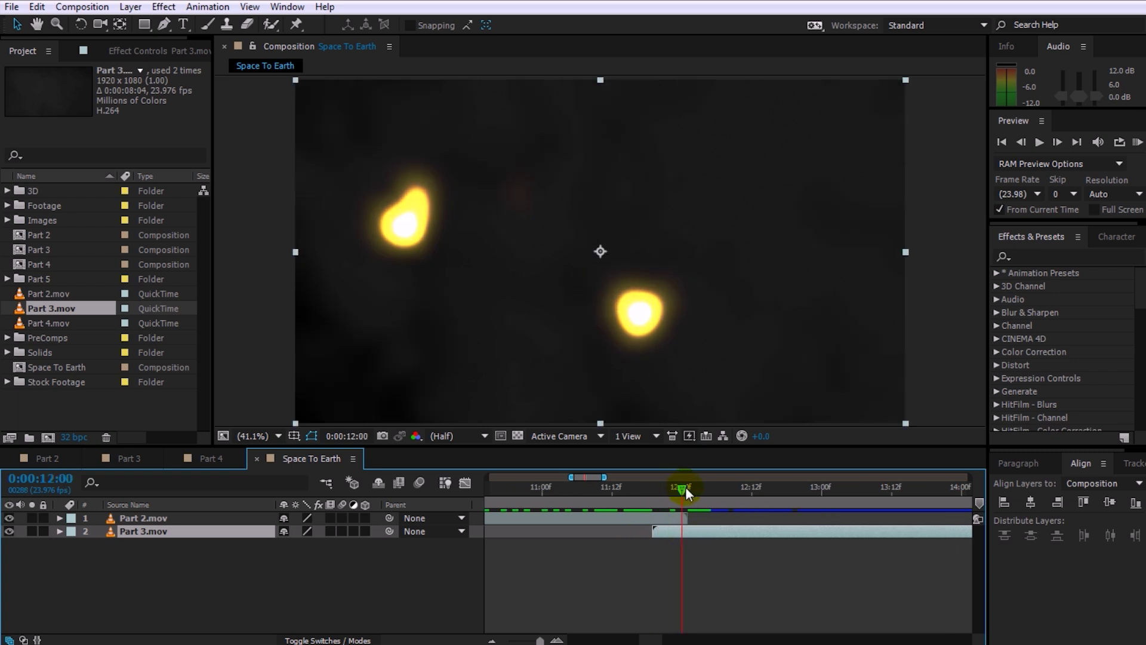
# Step: Keyframe the Part 2.mov layer's opacity to fade from 100% at 0:00:11:19 to 0% at 0:00:12:00
pyautogui.click(668, 515)
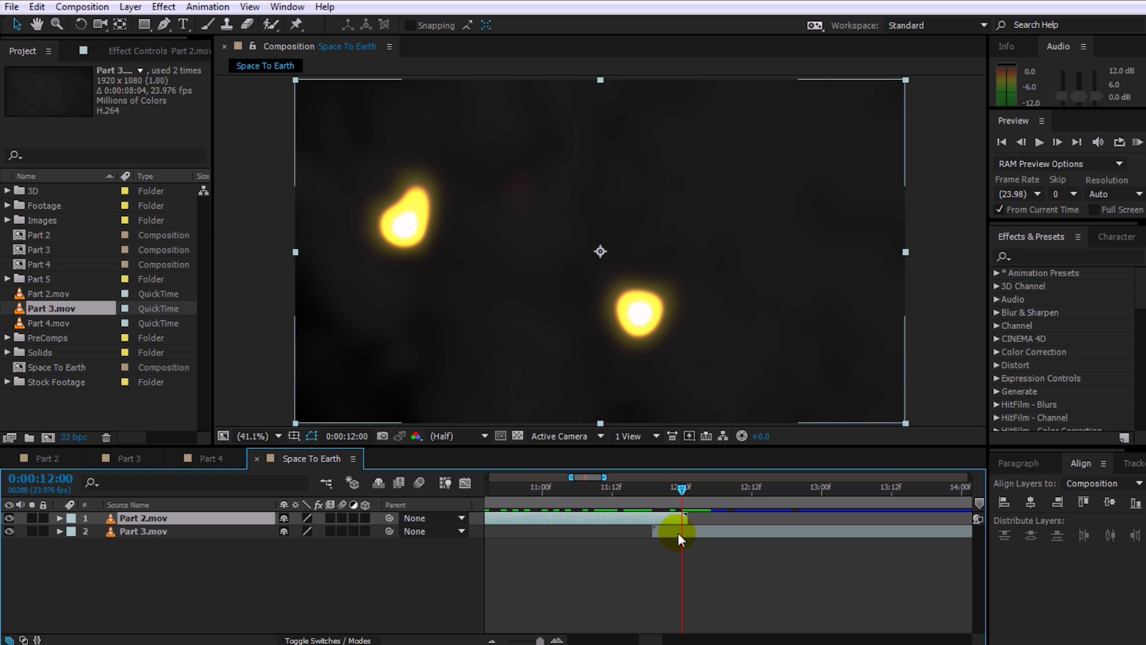
pyautogui.press('t')
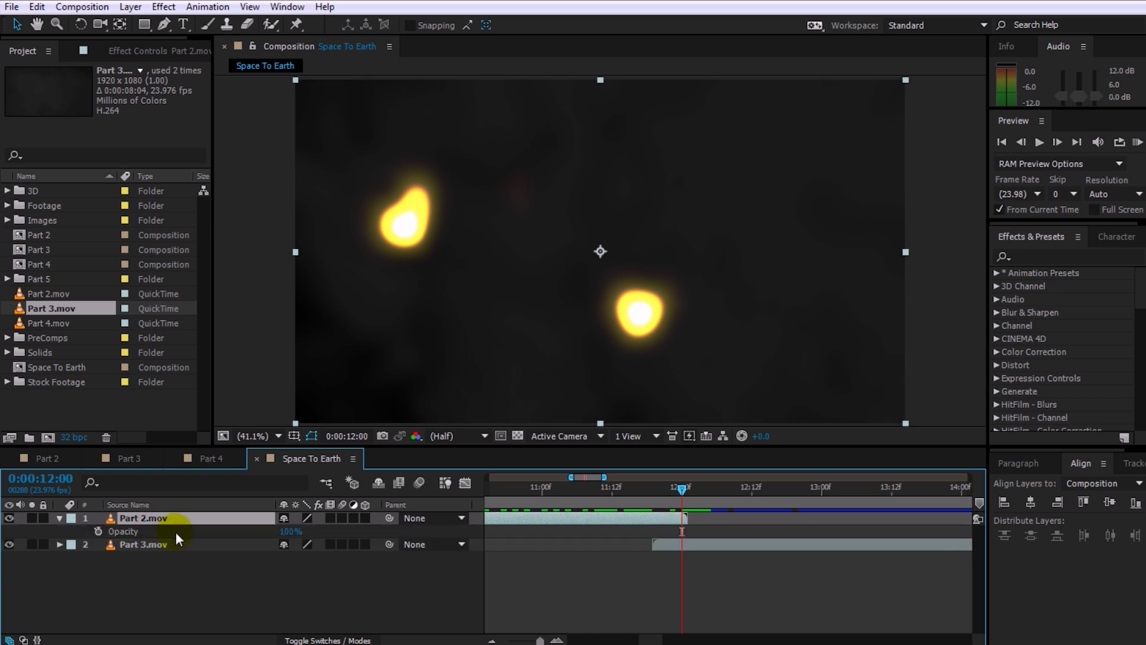
pyautogui.click(98, 531)
pyautogui.click(287, 531)
pyautogui.write('0')
pyautogui.press('Return')
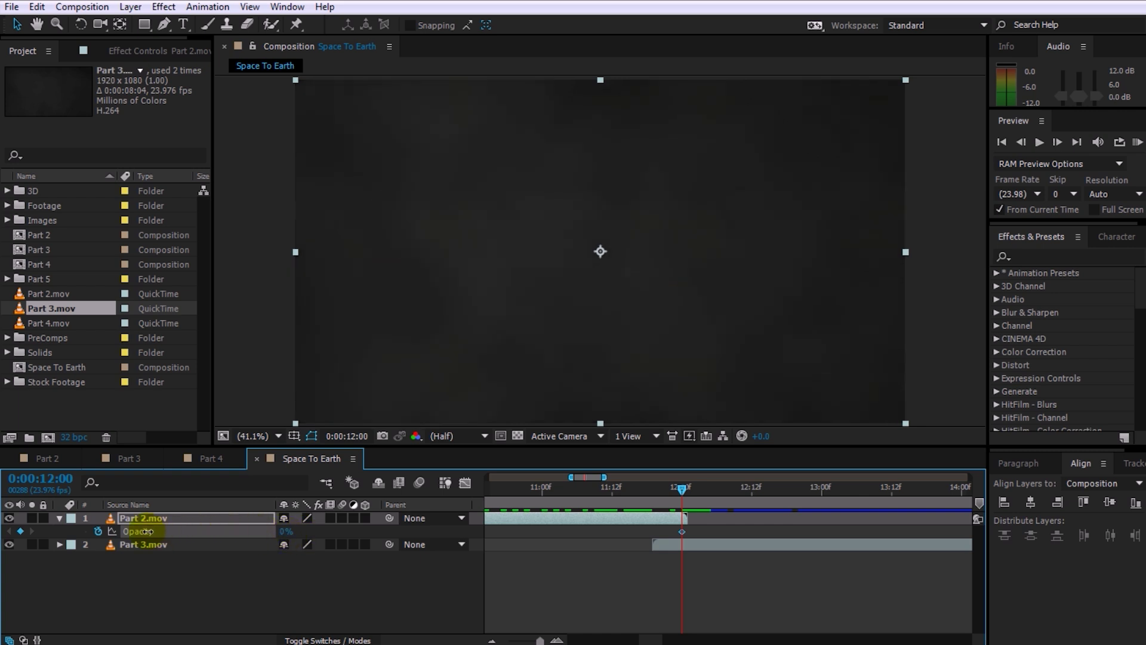
pyautogui.moveTo(679, 488); pyautogui.dragTo(646, 492)
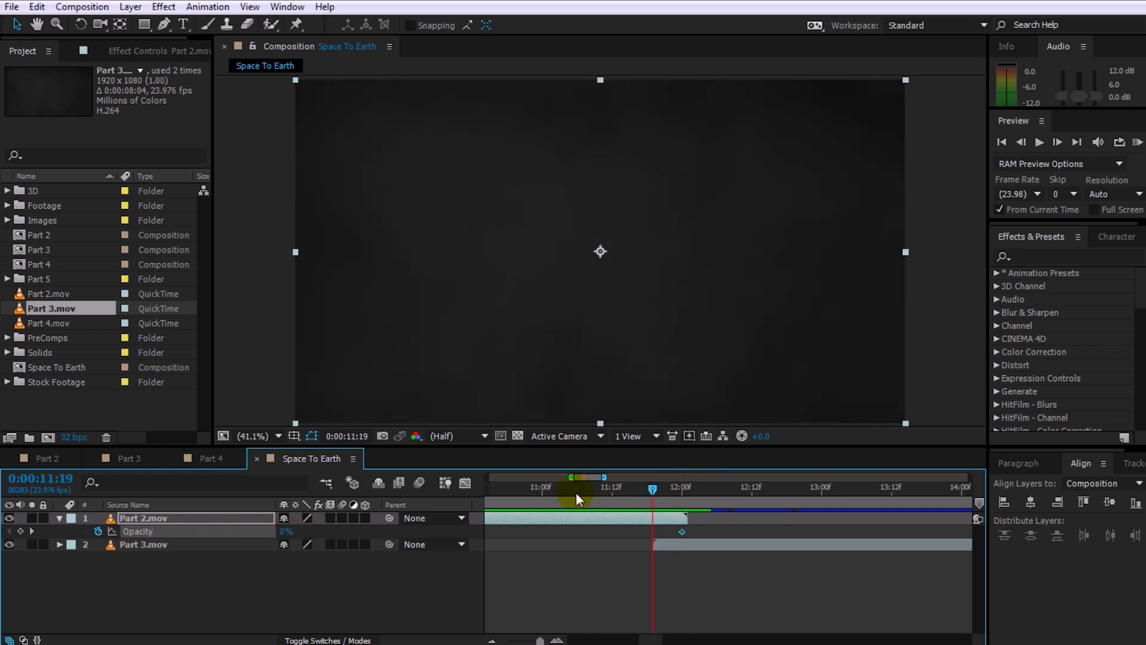
pyautogui.moveTo(281, 531); pyautogui.dragTo(526, 524)
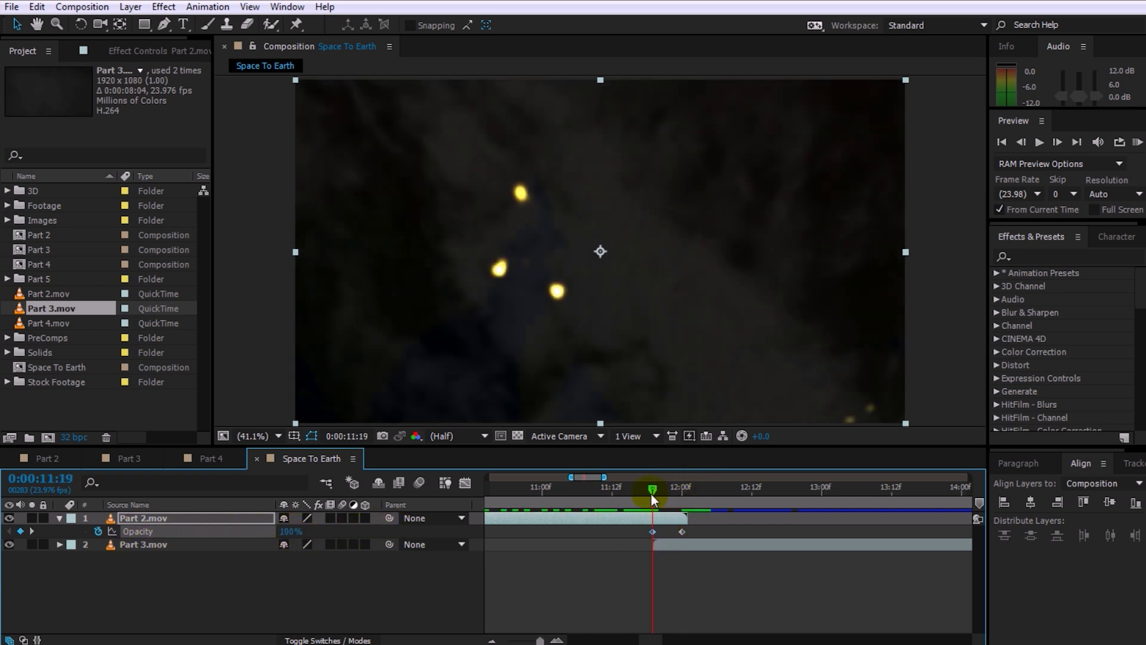
# Step: Move the Part 3.mov layer earlier to start at about 0:00:11:15 and scrub through the crossfade
pyautogui.moveTo(653, 488); pyautogui.dragTo(676, 506)
pyautogui.moveTo(755, 546); pyautogui.dragTo(731, 544)
pyautogui.moveTo(675, 491); pyautogui.dragTo(682, 492)
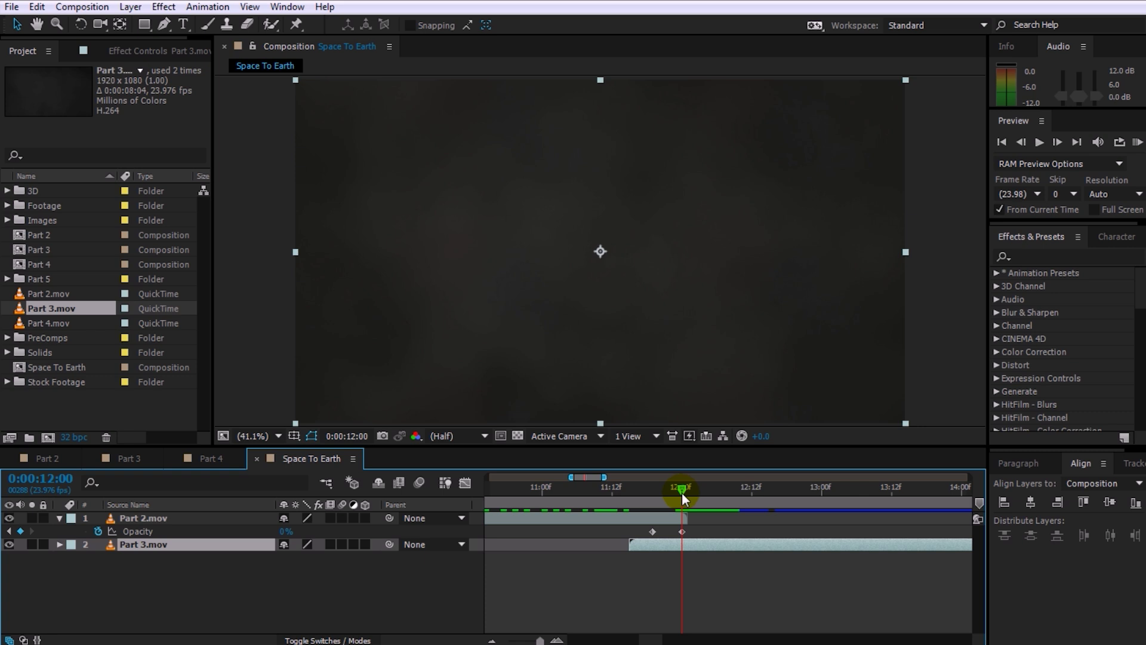
# Step: Move the Part 2.mov layer's 0% opacity keyframe one frame later, to the end of the layer, and check the fade
pyautogui.moveTo(682, 531); pyautogui.dragTo(688, 531)
pyautogui.moveTo(678, 492); pyautogui.dragTo(677, 498)
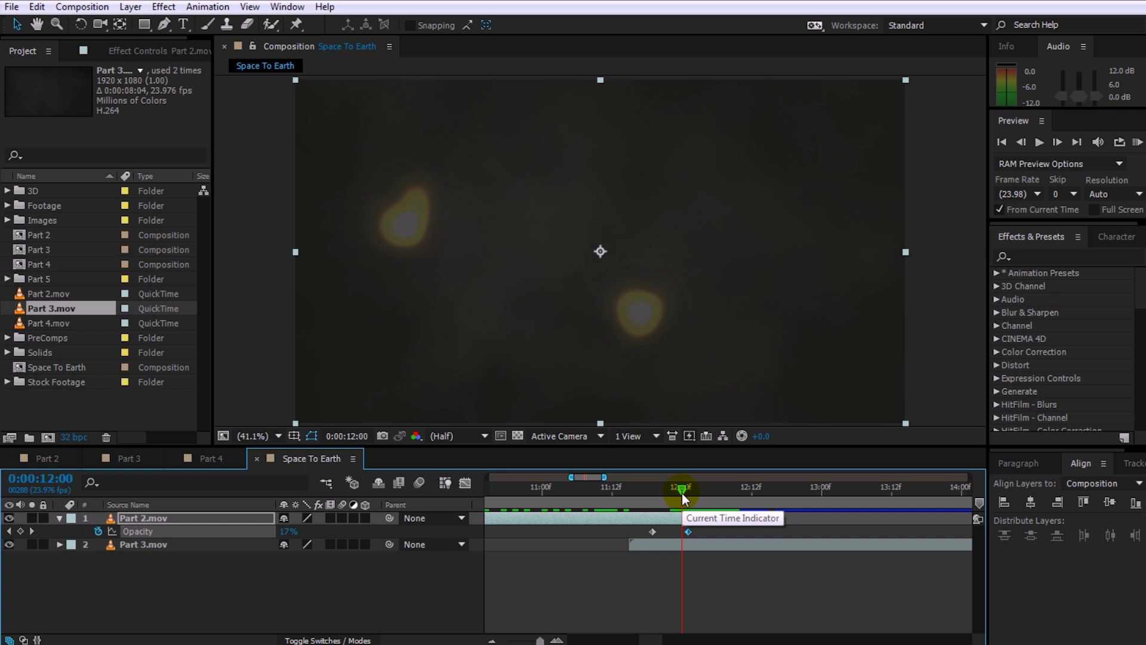
pyautogui.hotkey('alt', ']')
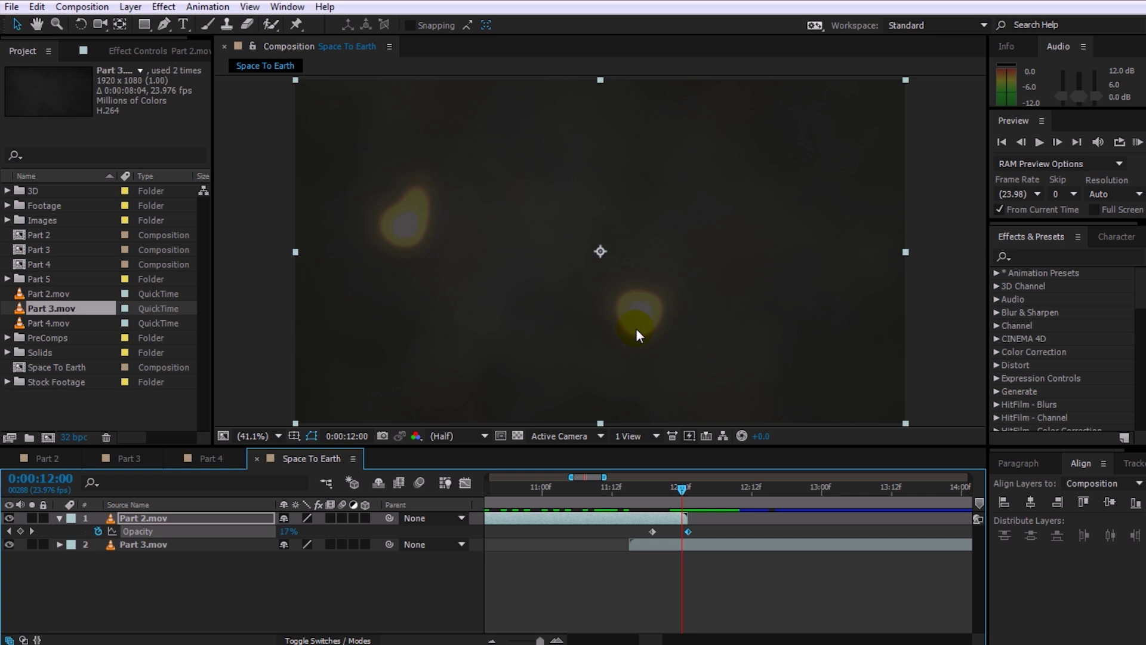
# Step: Keyframe the Part 2.mov layer's scale from 100% at 0:00:11:23 to 159% at 0:00:12:00
pyautogui.click(196, 519)
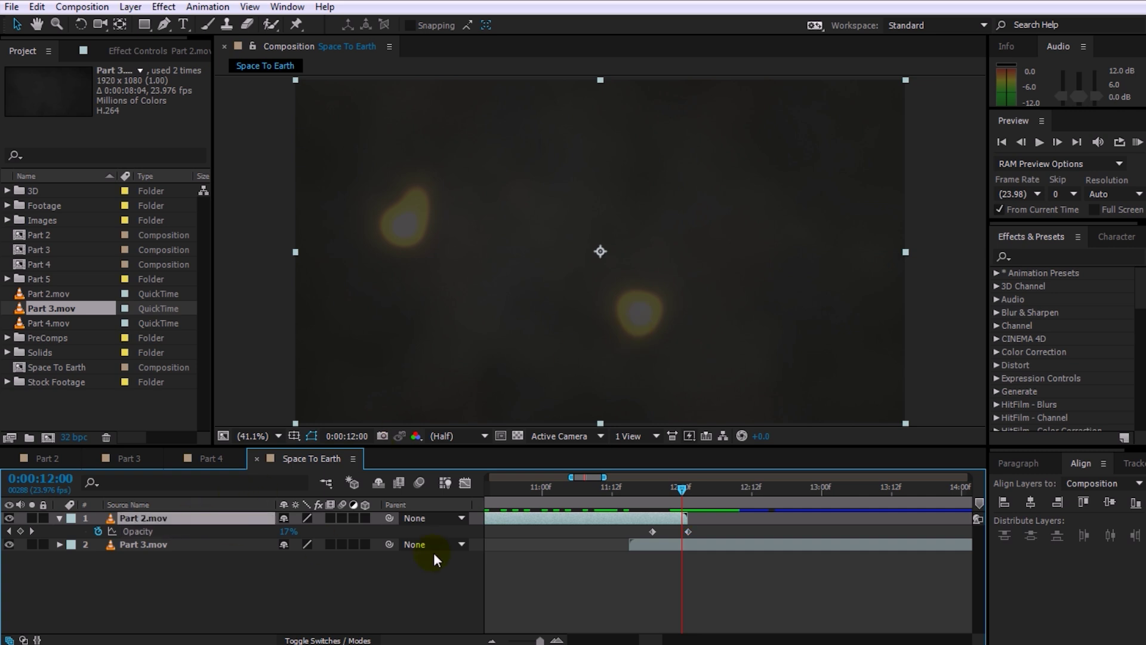
pyautogui.hotkey('shift', 's')
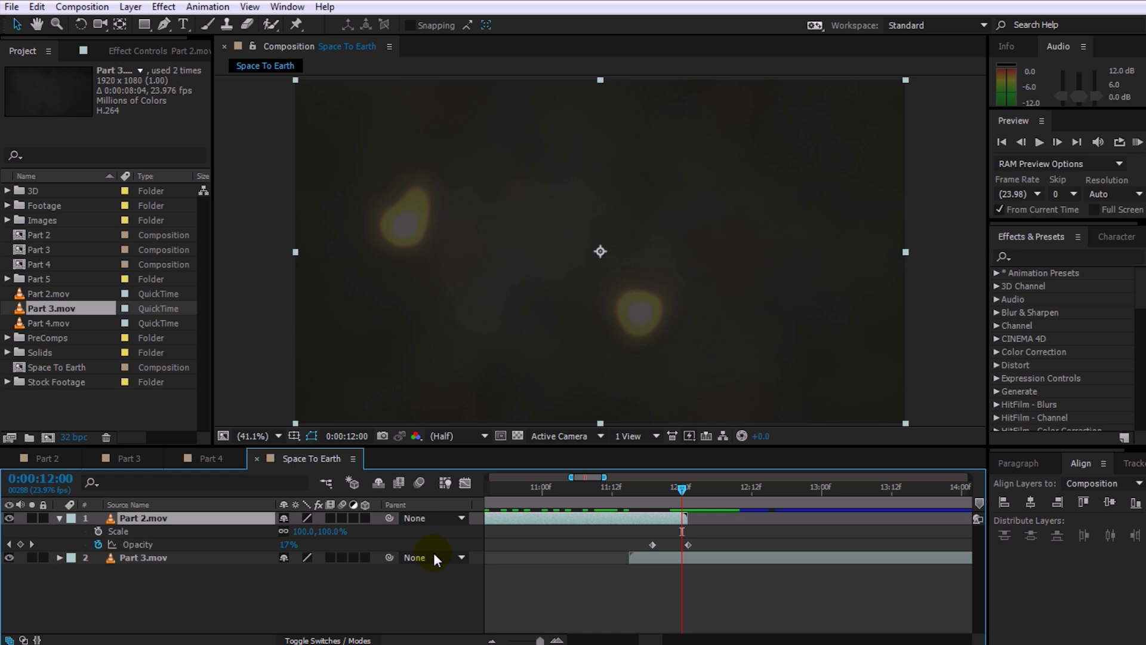
pyautogui.click(96, 535)
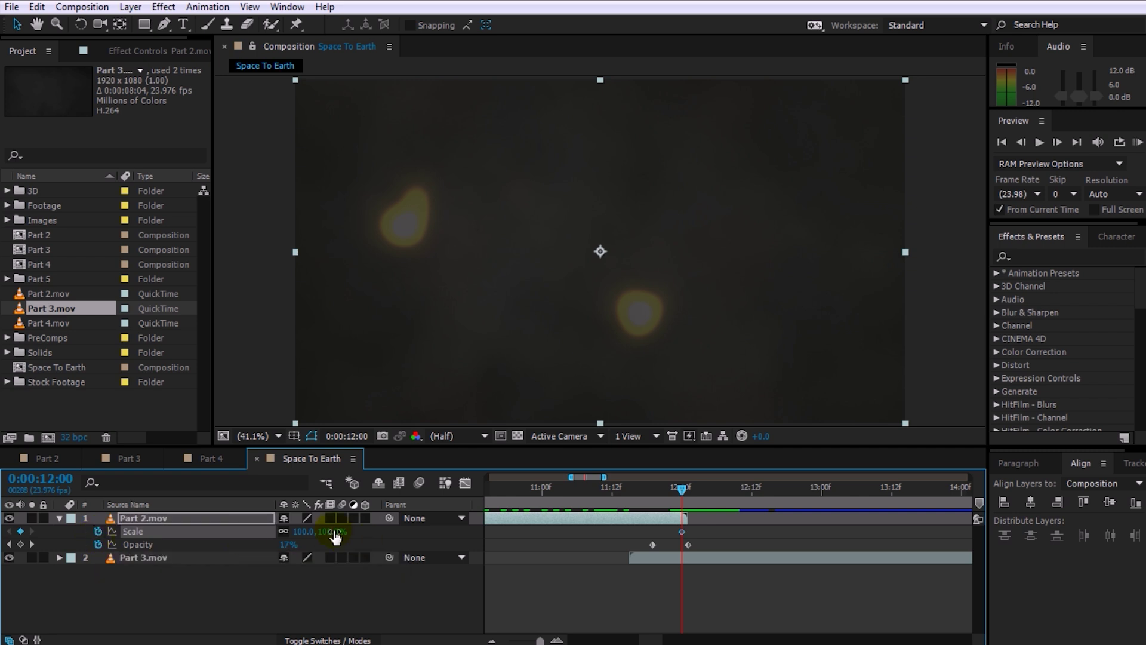
pyautogui.moveTo(332, 531); pyautogui.dragTo(382, 536)
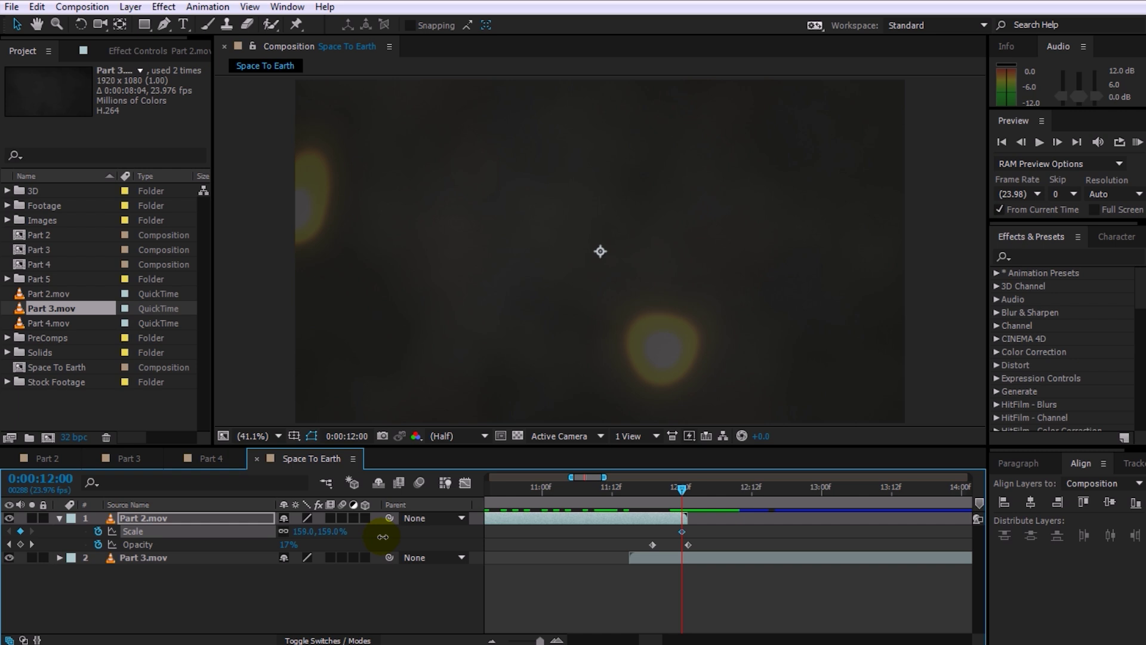
pyautogui.moveTo(688, 486); pyautogui.dragTo(676, 490)
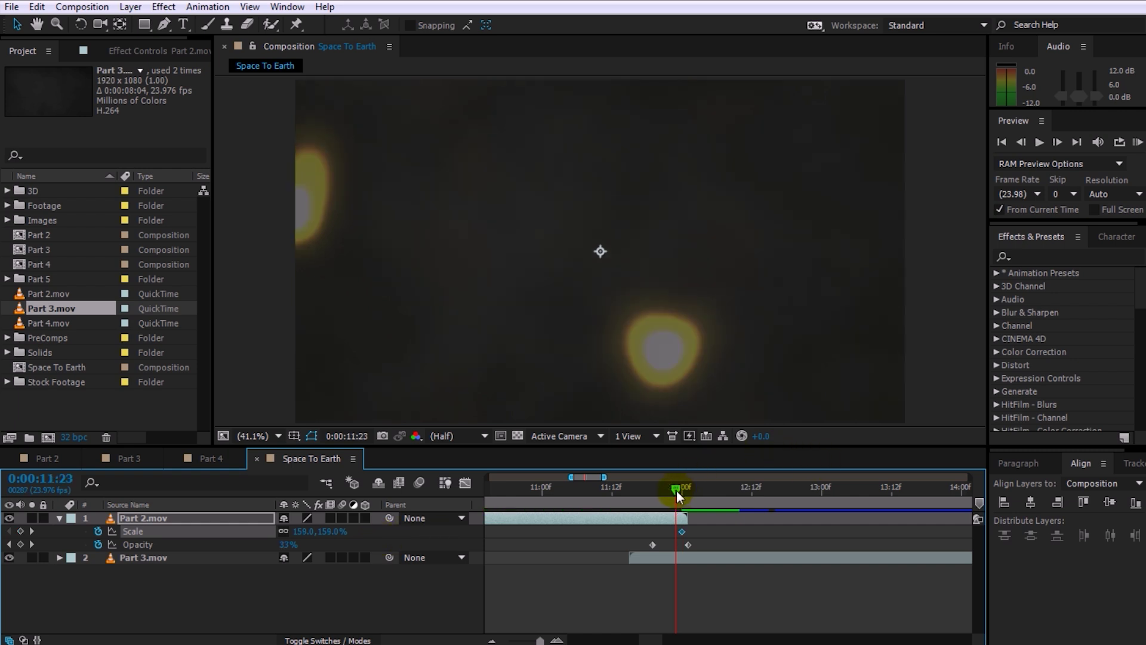
pyautogui.write('100')
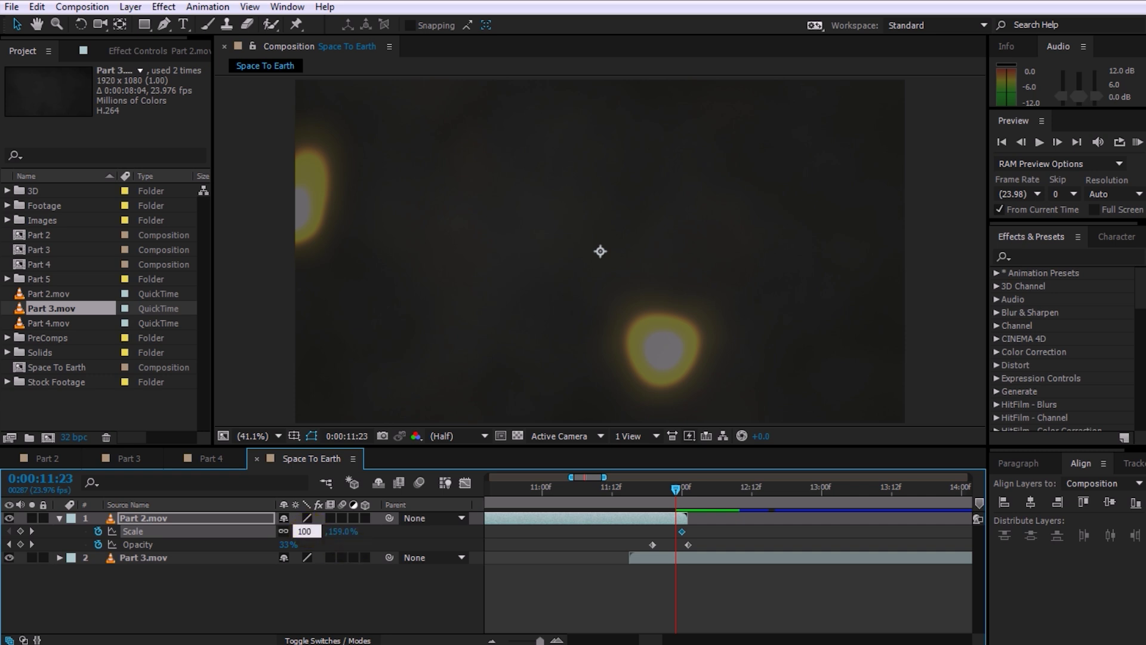
pyautogui.press('Return')
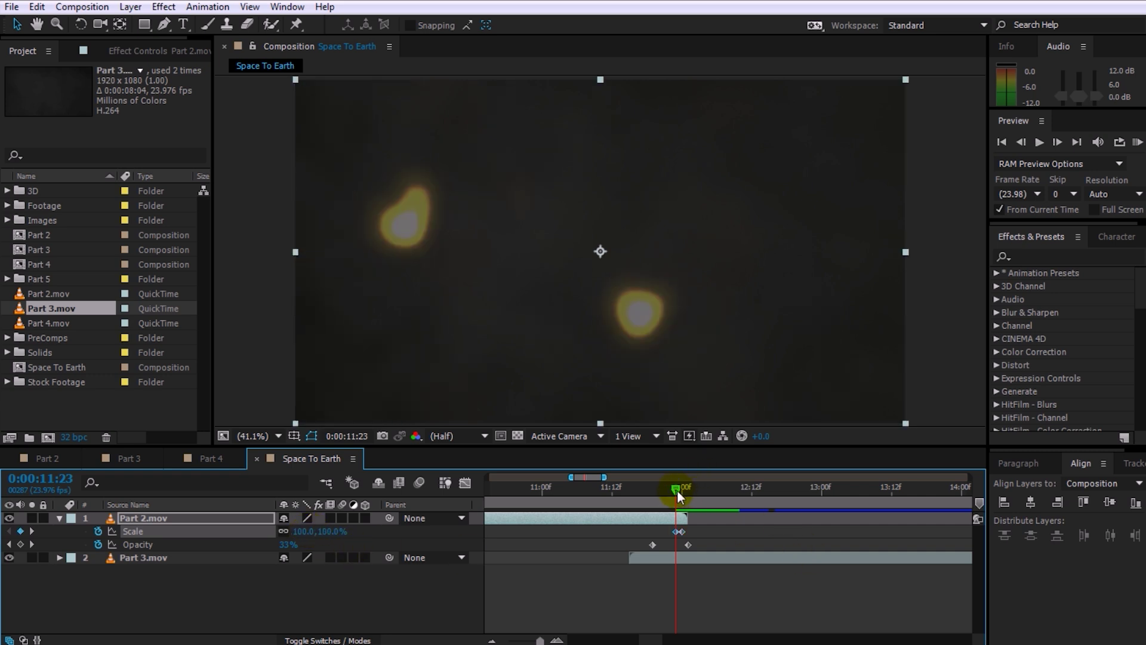
# Step: Preview the transition between the Part 2.mov and Part 3.mov layers, starting from about 0:00:09:11
pyautogui.moveTo(676, 491)
pyautogui.mouseDown()
pyautogui.moveTo(658, 492)
pyautogui.moveTo(685, 497)
pyautogui.mouseUp()
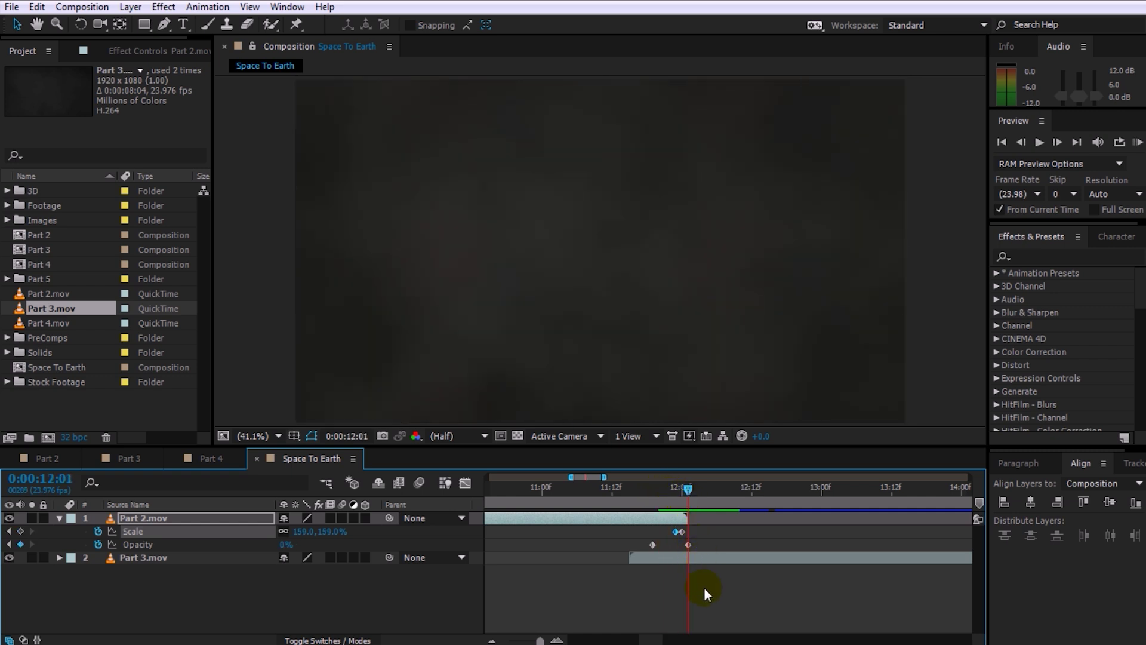
pyautogui.press(';')
pyautogui.moveTo(618, 488); pyautogui.dragTo(593, 491)
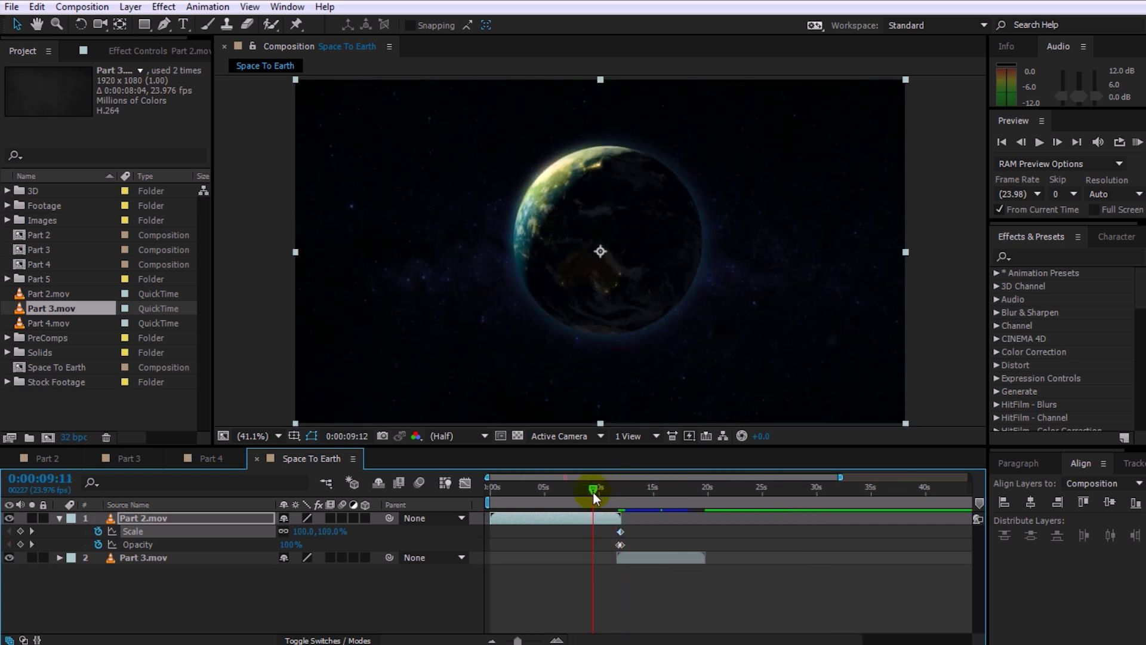
pyautogui.press('space')
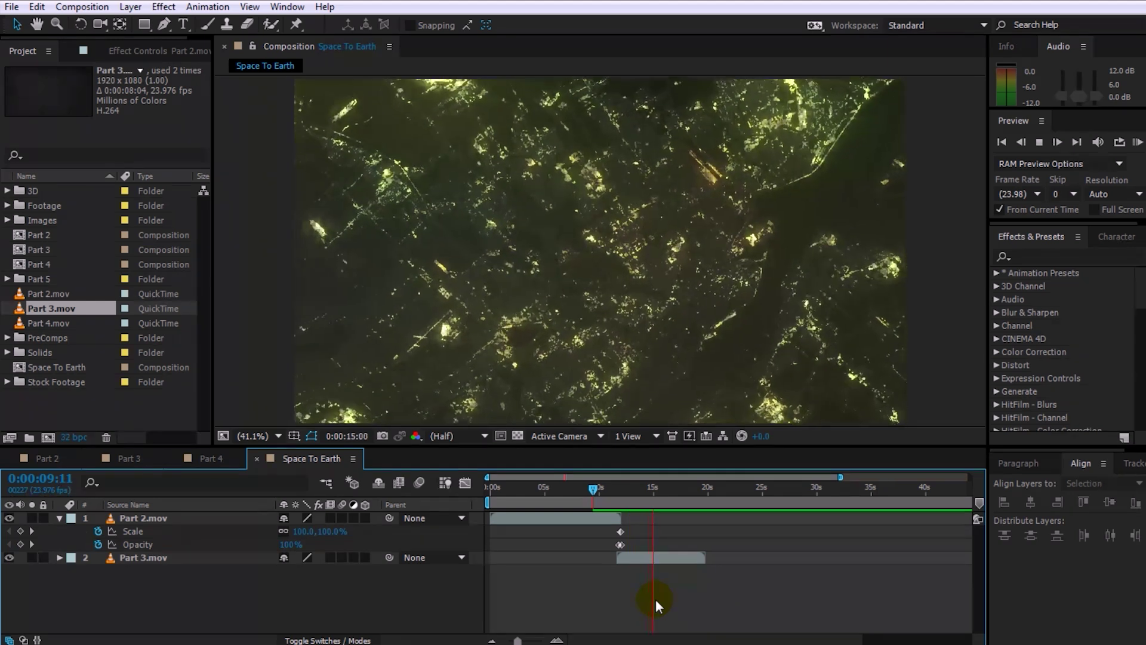
pyautogui.press('space')
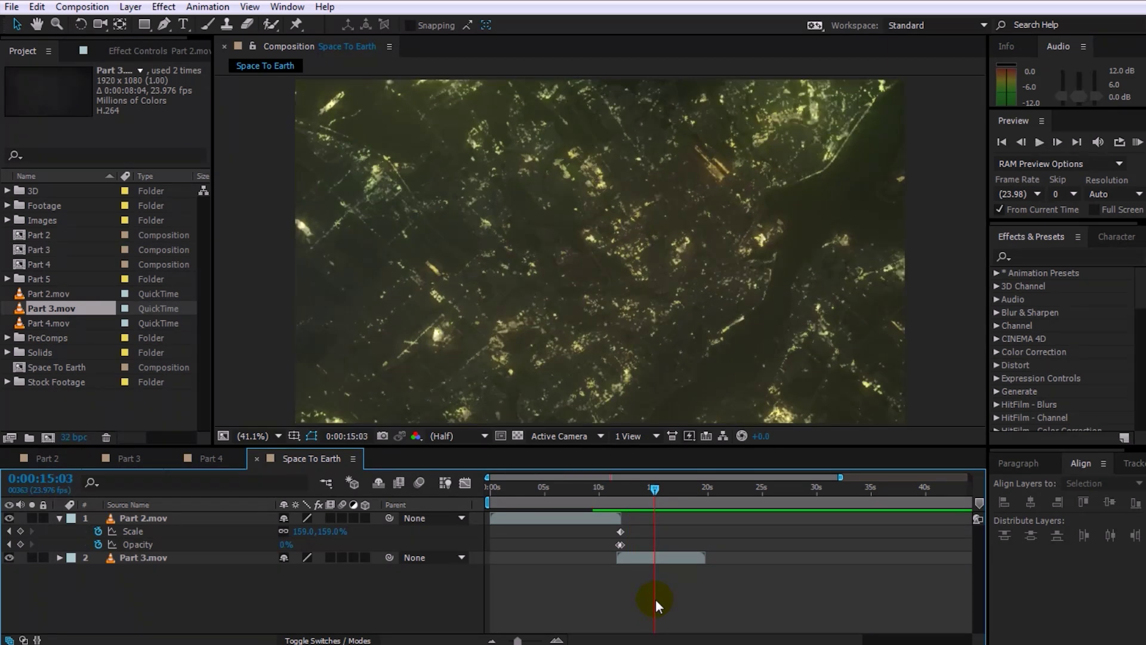
# Step: Rename the Part 2.mov layer "Sunrise In Space"
pyautogui.click(153, 519)
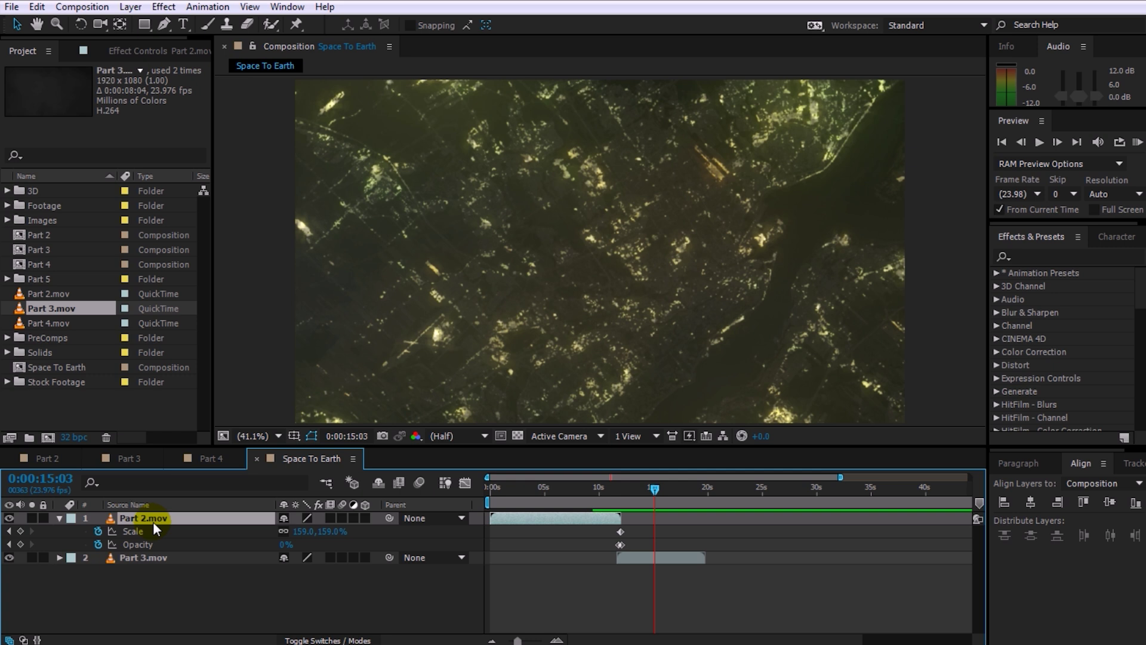
pyautogui.press('Return')
pyautogui.write('Sunrise')
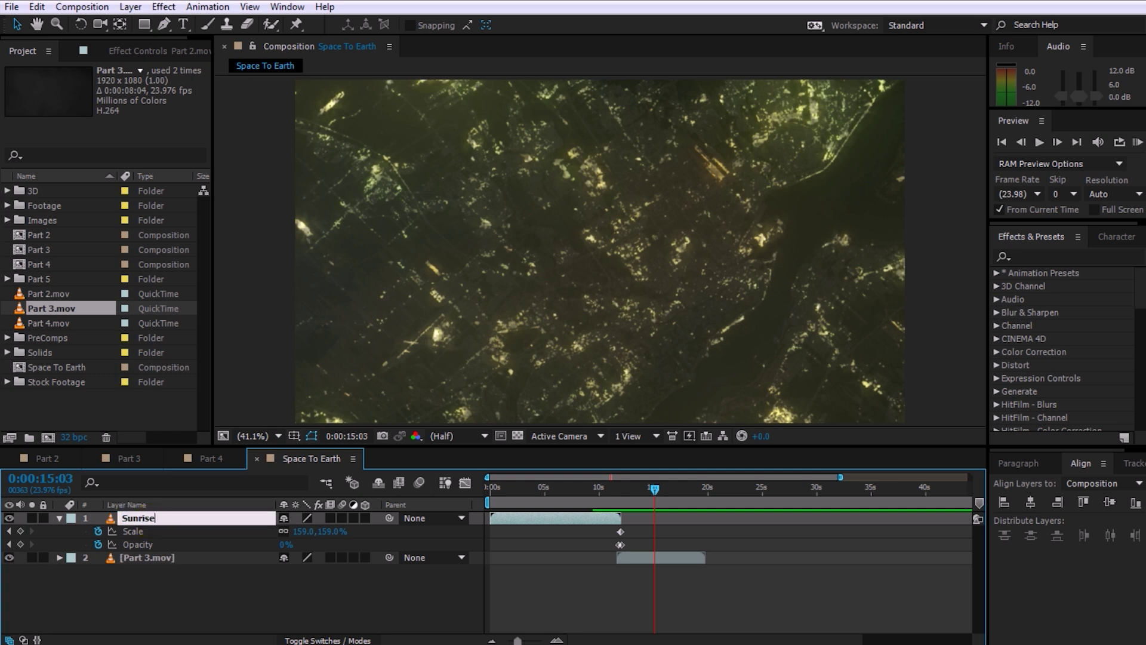
pyautogui.write(' In Space')
pyautogui.press('Return')
# Step: Rename the Part 3.mov layer "City At Night"
pyautogui.click(162, 556)
pyautogui.press('Return')
pyautogui.write('Ci')
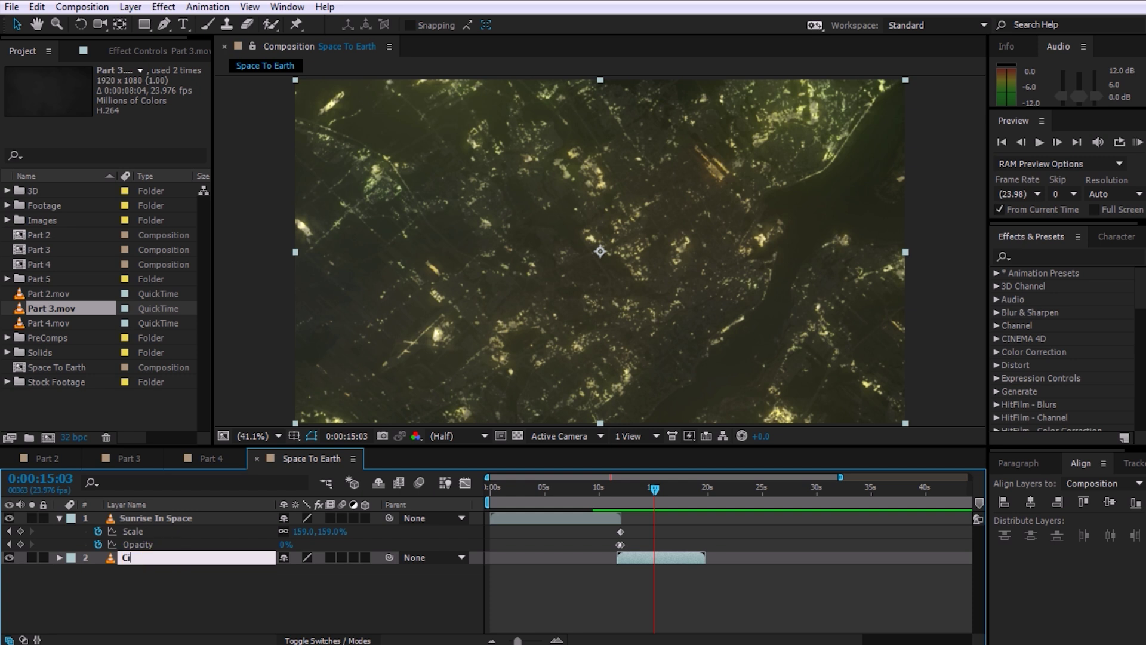
pyautogui.write('ty At Night')
pyautogui.press('Return')
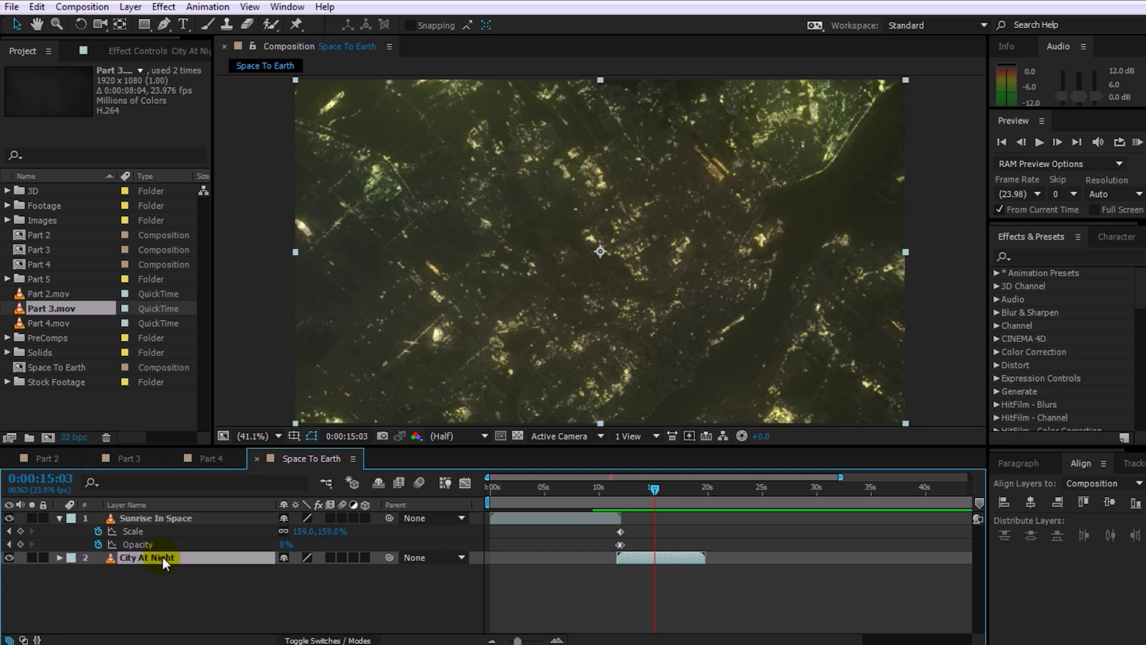
# Step: Add Part 4.mov to the composition beneath the City At Night layer and name it "City Fly Through"
pyautogui.moveTo(659, 488); pyautogui.dragTo(700, 499)
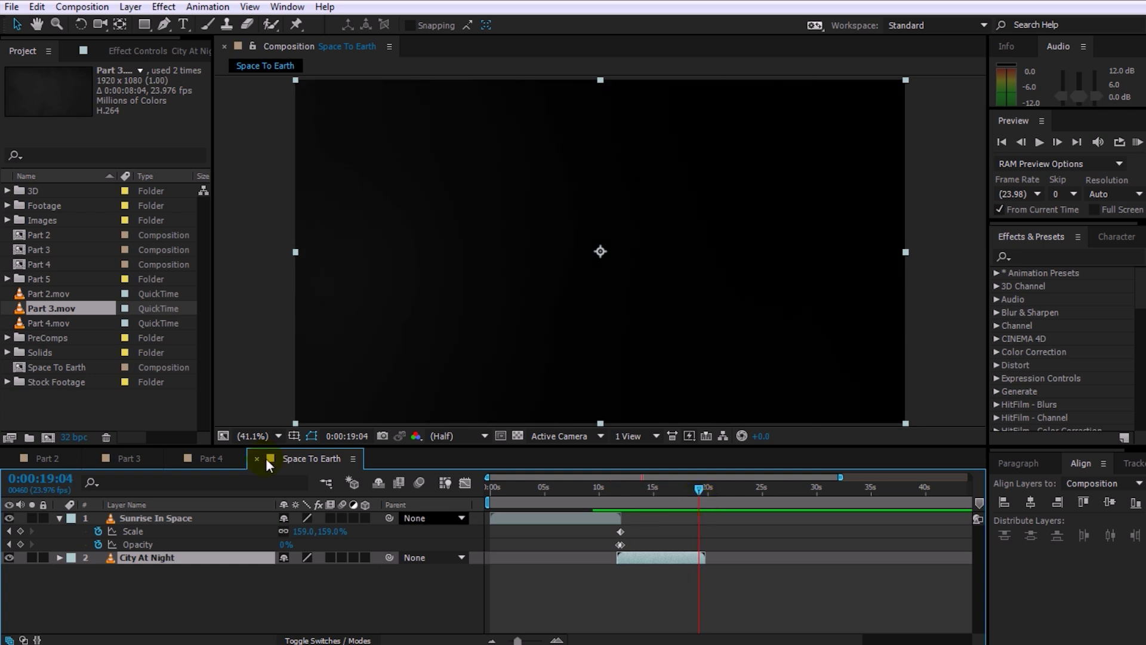
pyautogui.click(43, 323)
pyautogui.moveTo(41, 322); pyautogui.dragTo(173, 576)
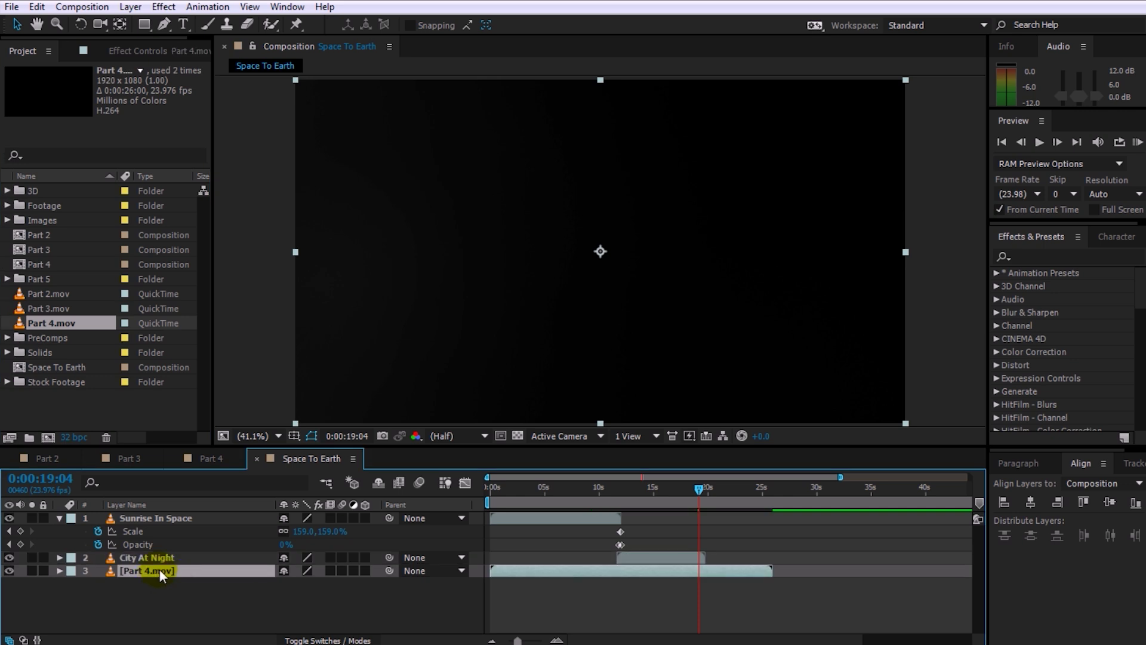
pyautogui.press('Return')
pyautogui.write('City Fl')
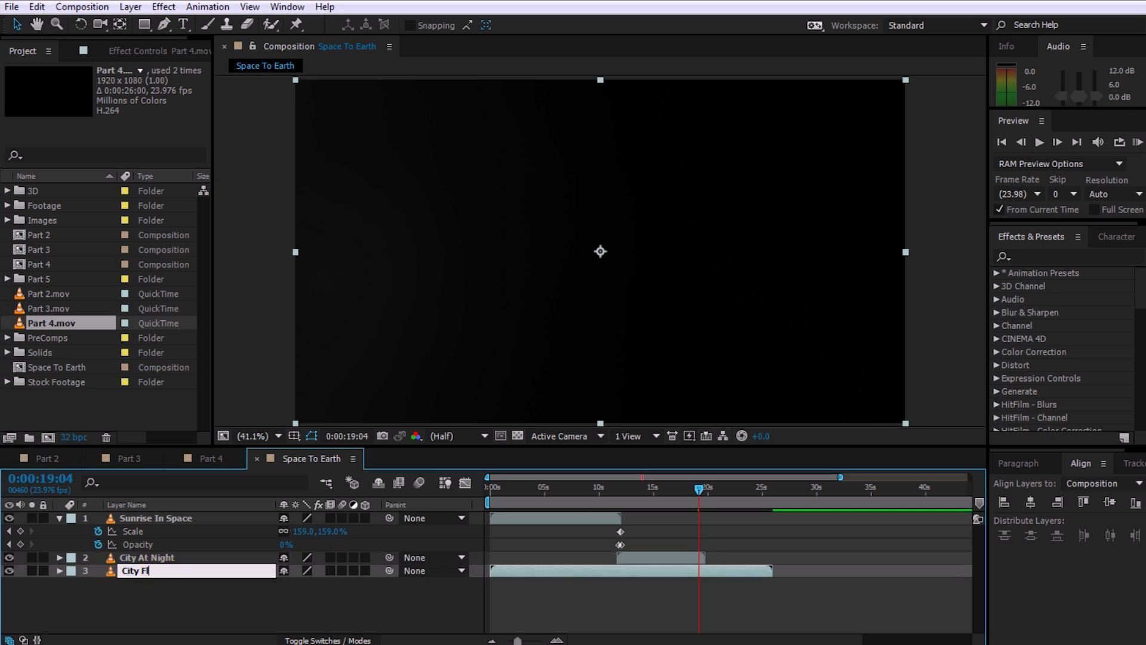
pyautogui.write('y Through')
pyautogui.press('Return')
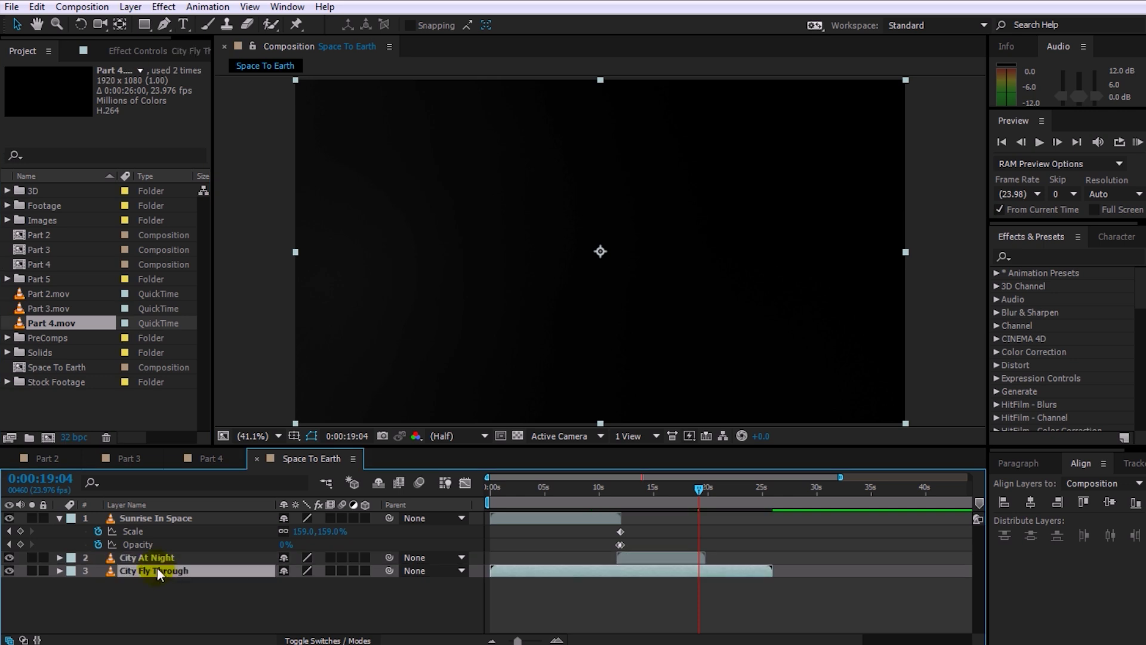
# Step: Move the City Fly Through layer to start where the City At Night layer ends, and preview the cut between them
pyautogui.moveTo(504, 572); pyautogui.dragTo(756, 573)
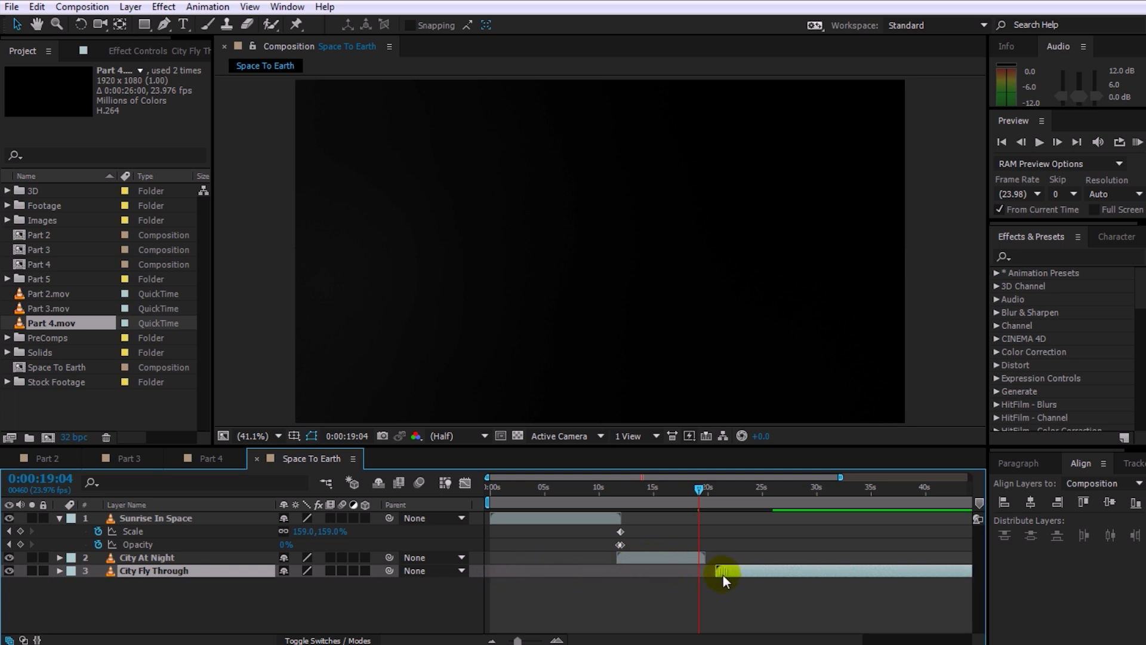
pyautogui.moveTo(722, 574)
pyautogui.mouseDown()
pyautogui.moveTo(683, 568)
pyautogui.moveTo(720, 574)
pyautogui.mouseUp()
pyautogui.moveTo(703, 484); pyautogui.dragTo(684, 490)
pyautogui.press('space')
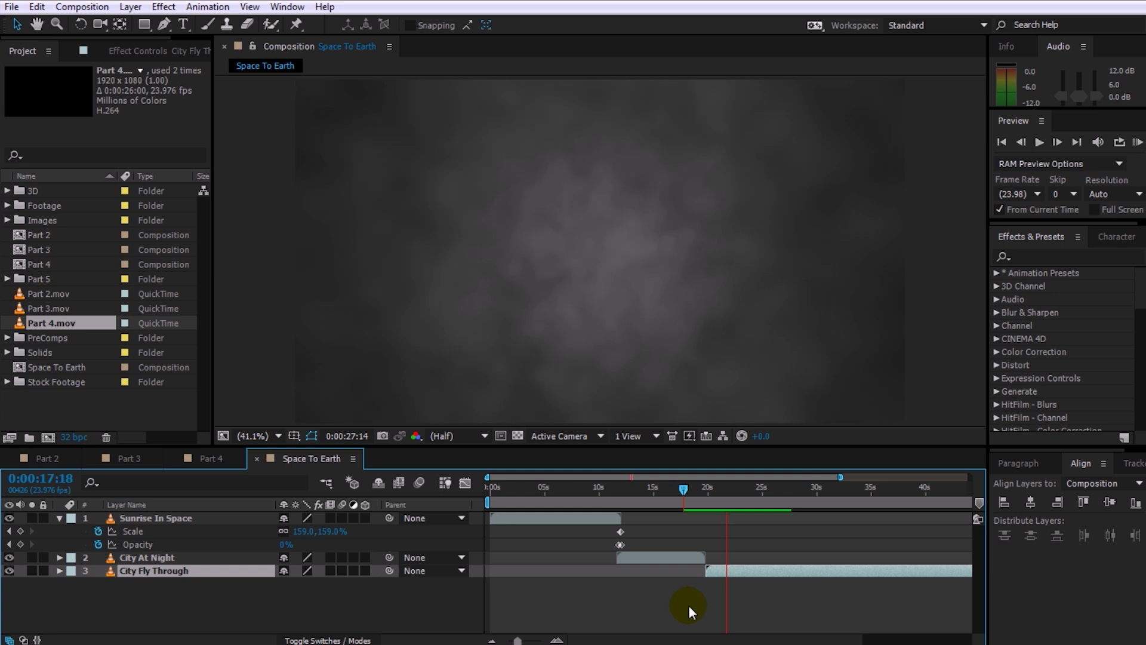
pyautogui.press('space')
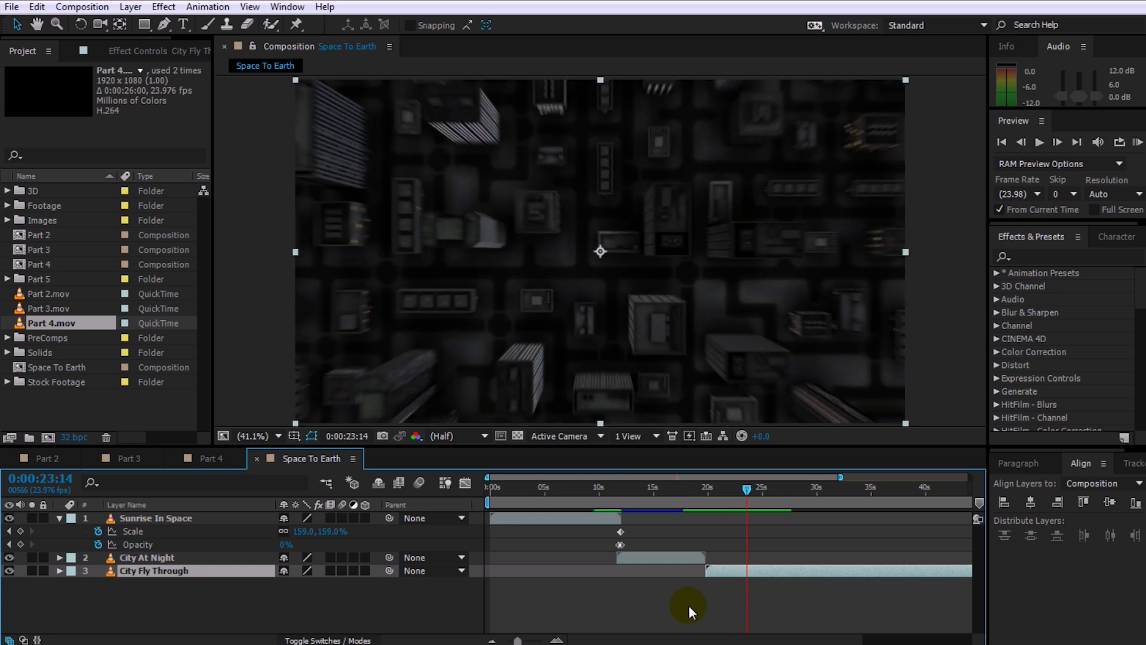
pyautogui.moveTo(747, 485); pyautogui.dragTo(685, 512)
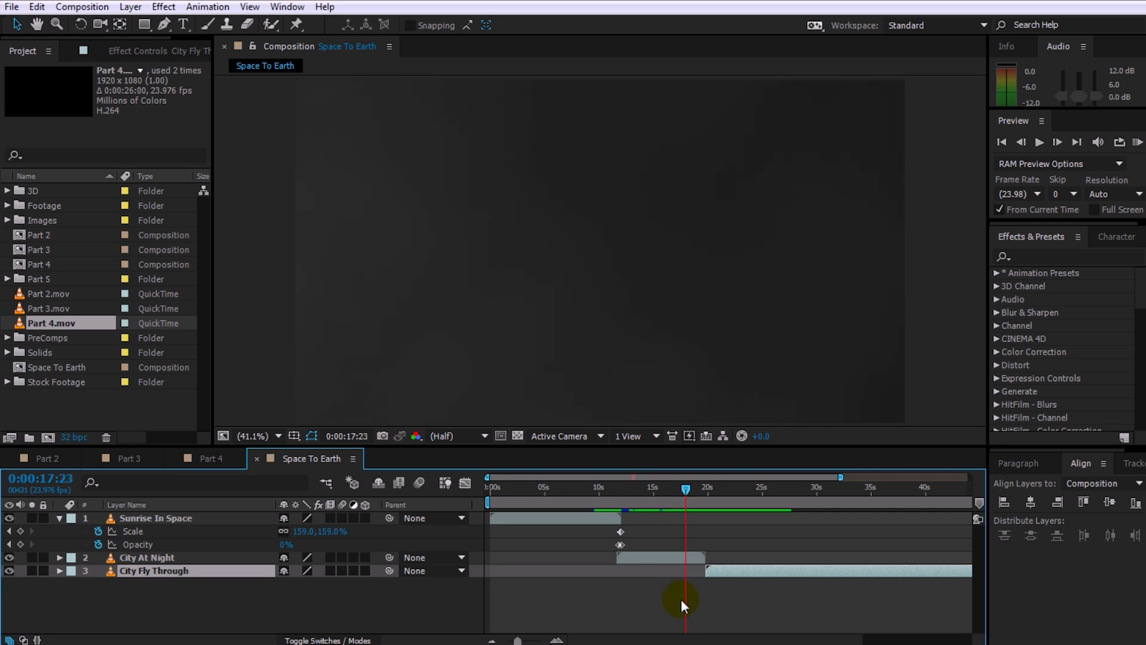
# Step: Keyframe the City At Night layer's opacity to fade from 100% at 0:00:17:23 to 0% at 0:00:19:19
pyautogui.scroll(4, 681, 598)
pyautogui.click(701, 562)
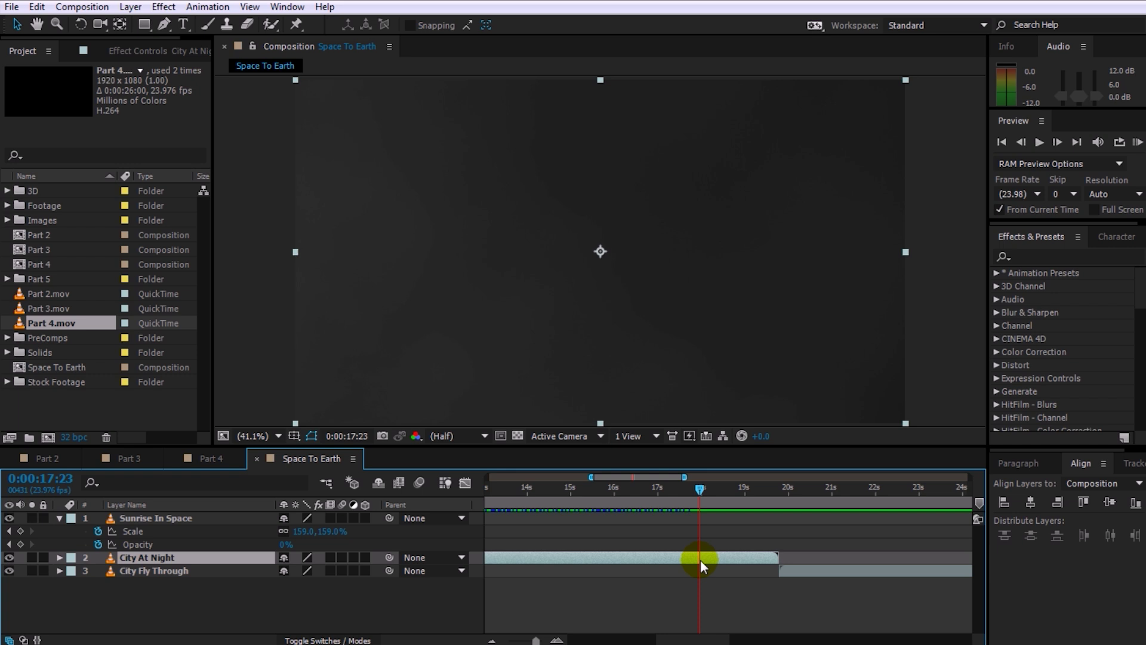
pyautogui.hotkey('alt', 'shift', 't')
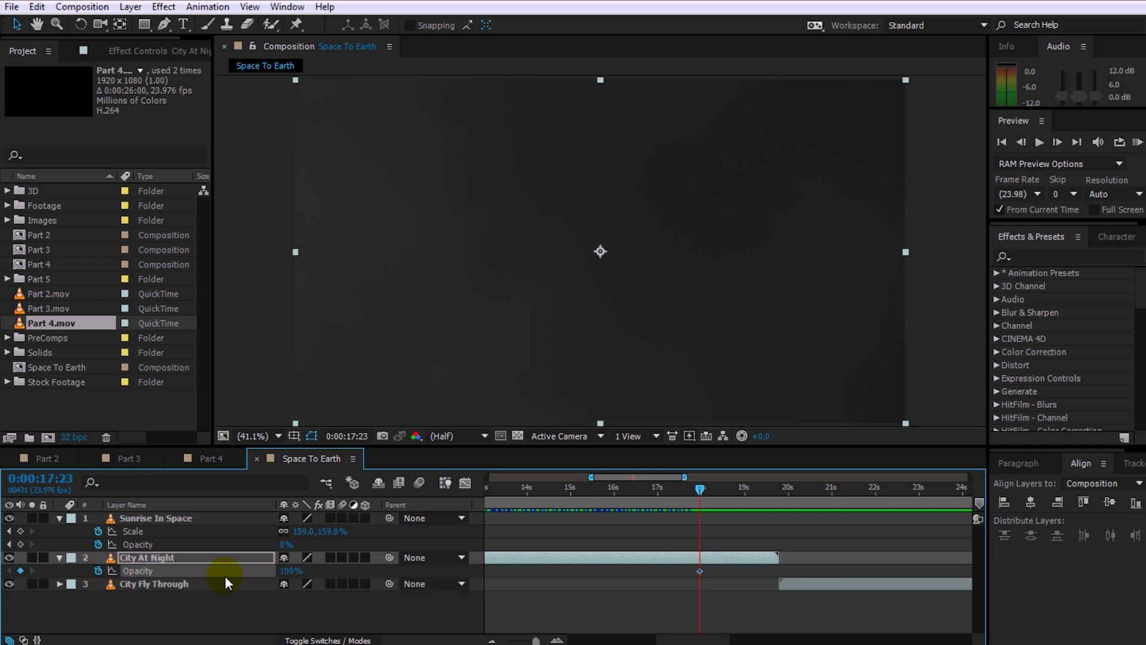
pyautogui.moveTo(688, 495); pyautogui.dragTo(756, 493)
pyautogui.moveTo(771, 490); pyautogui.dragTo(778, 492)
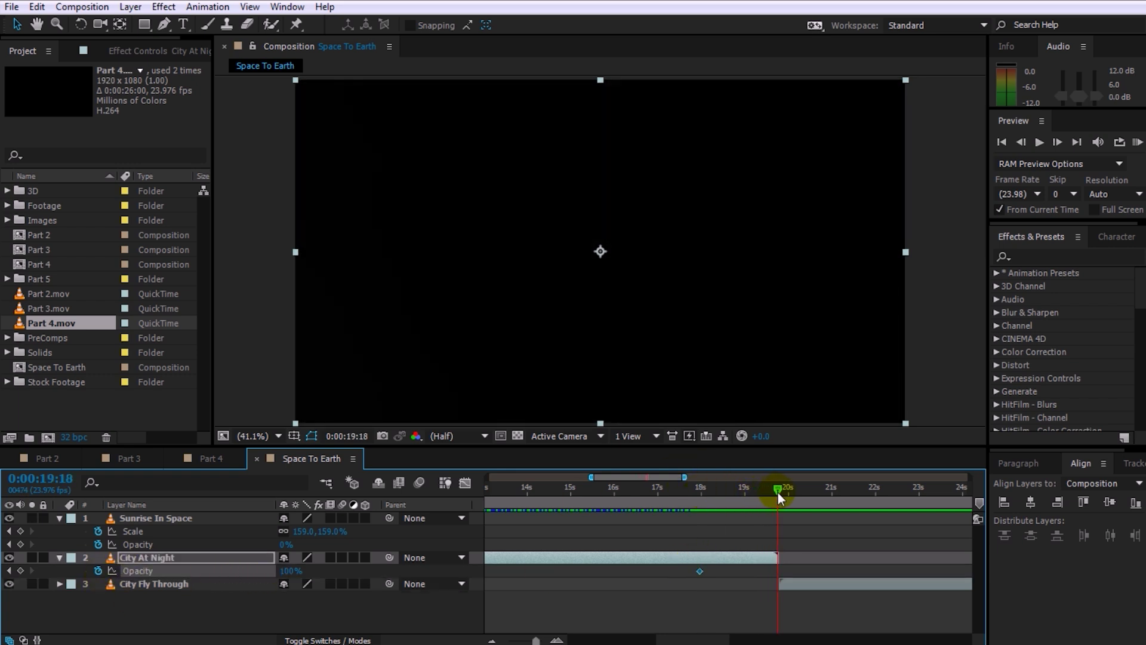
pyautogui.moveTo(293, 570); pyautogui.dragTo(281, 568)
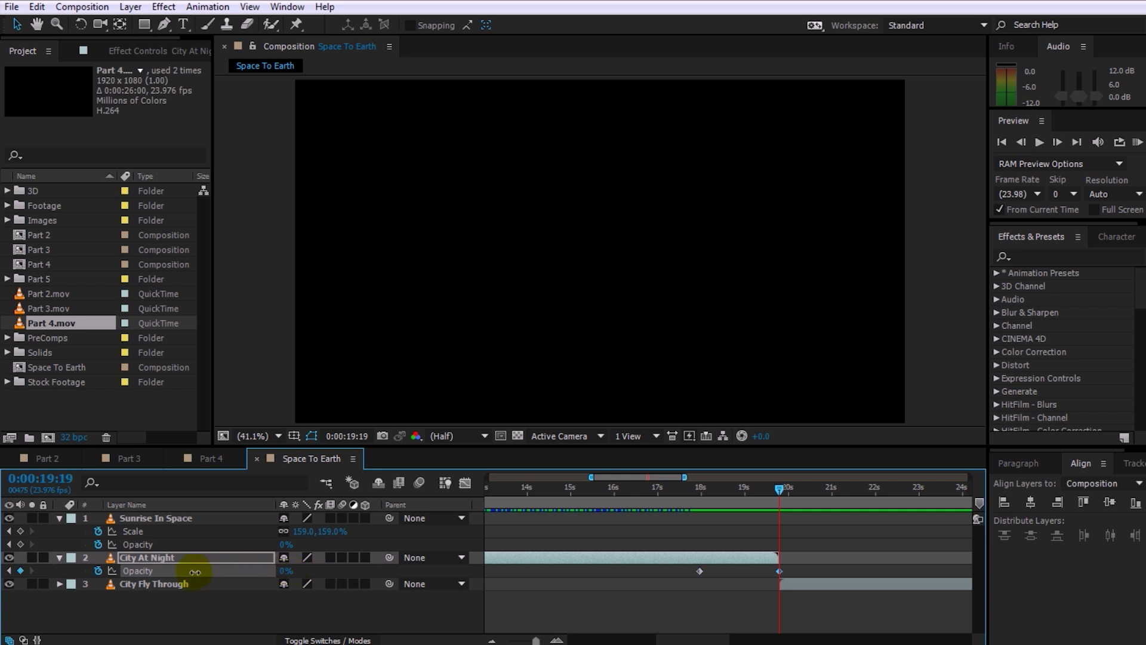
# Step: Move the City Fly Through layer earlier to start at about 0:00:16:20, overlapping the City At Night fade, and check the blend
pyautogui.moveTo(779, 486); pyautogui.dragTo(719, 490)
pyautogui.moveTo(934, 579); pyautogui.dragTo(806, 576)
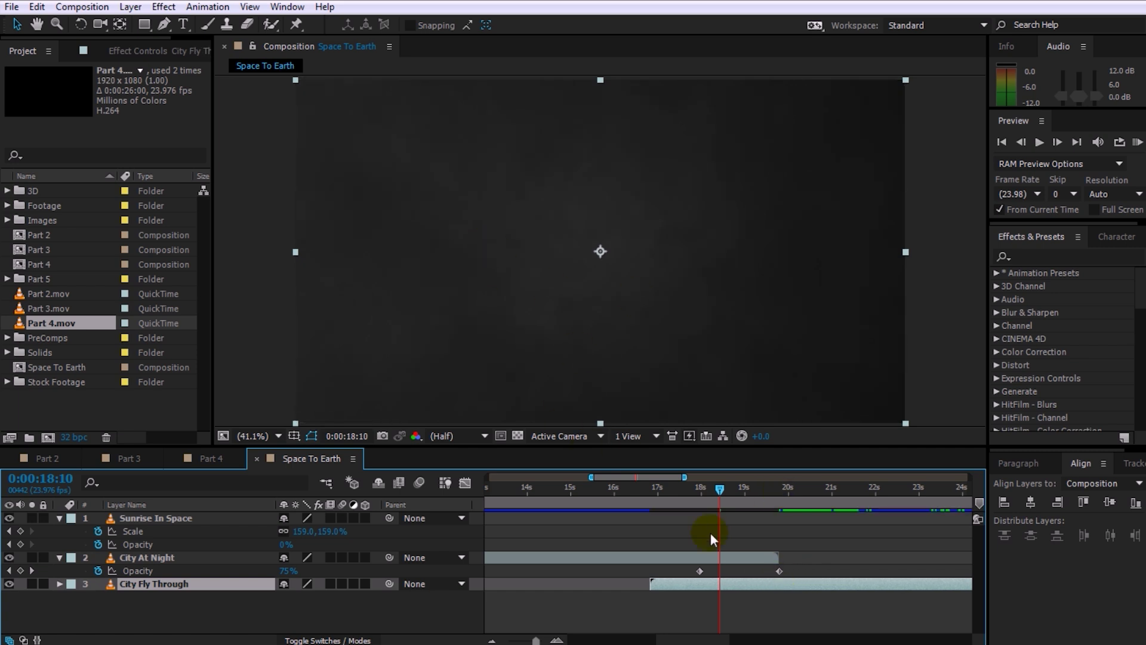
pyautogui.moveTo(720, 488); pyautogui.dragTo(743, 491)
pyautogui.moveTo(756, 585); pyautogui.dragTo(760, 585)
pyautogui.moveTo(743, 488)
pyautogui.mouseDown()
pyautogui.moveTo(685, 492)
pyautogui.moveTo(721, 494)
pyautogui.mouseUp()
pyautogui.moveTo(724, 583); pyautogui.dragTo(742, 580)
pyautogui.moveTo(722, 488); pyautogui.dragTo(508, 497)
pyautogui.press('space')
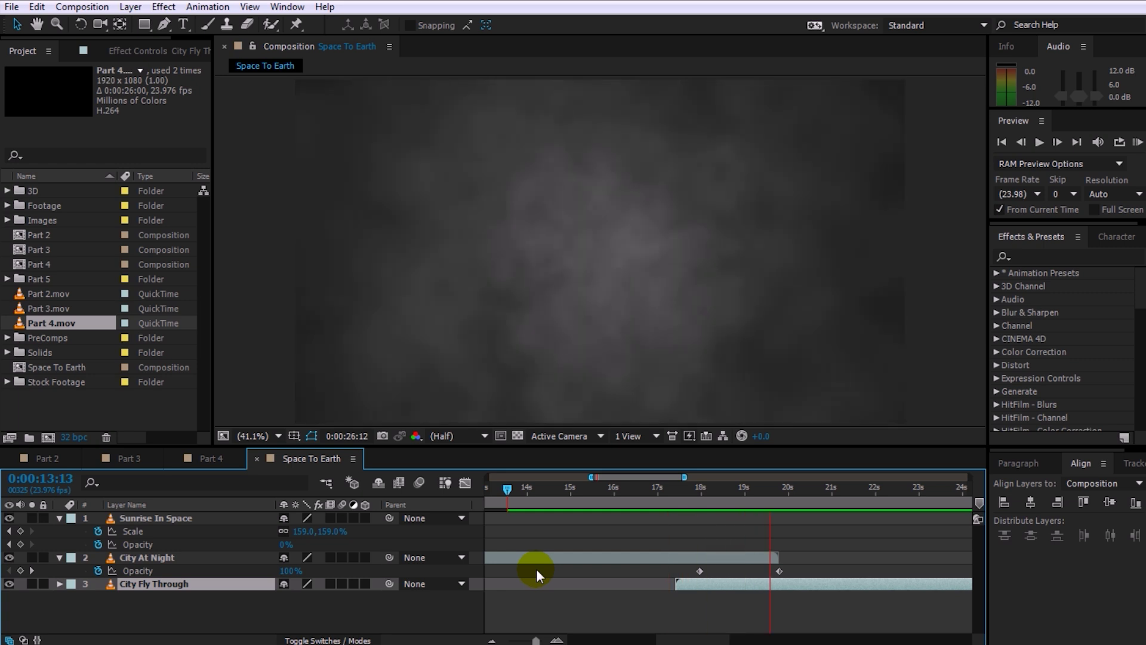
pyautogui.press('space')
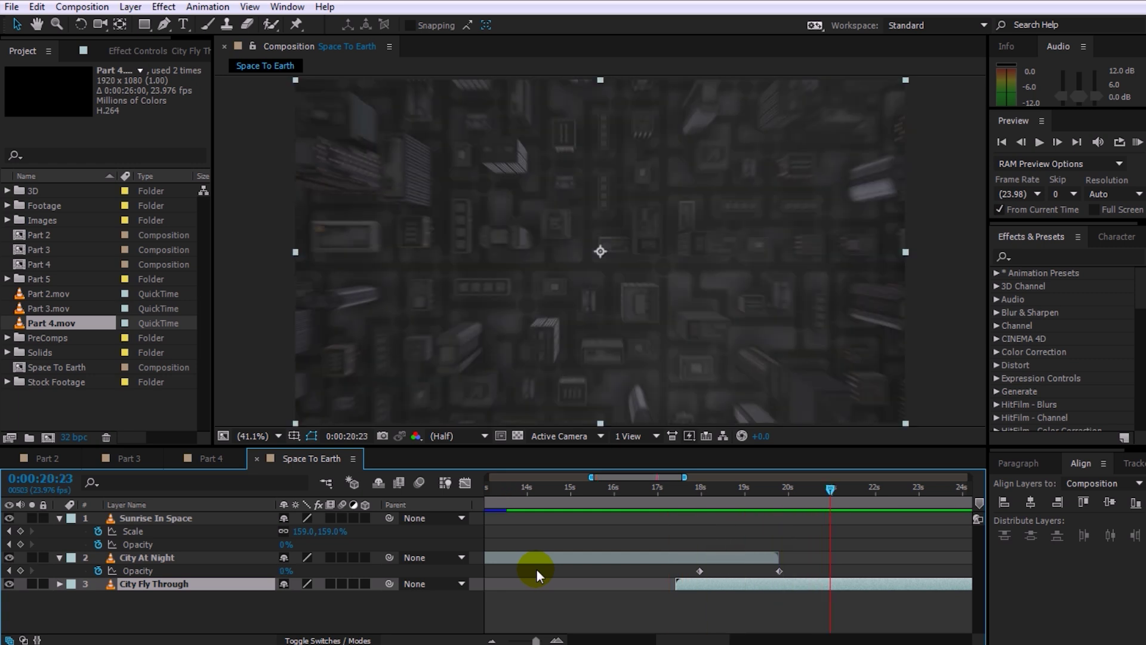
pyautogui.moveTo(828, 489); pyautogui.dragTo(731, 496)
pyautogui.moveTo(778, 582); pyautogui.dragTo(755, 582)
pyautogui.moveTo(731, 489); pyautogui.dragTo(751, 507)
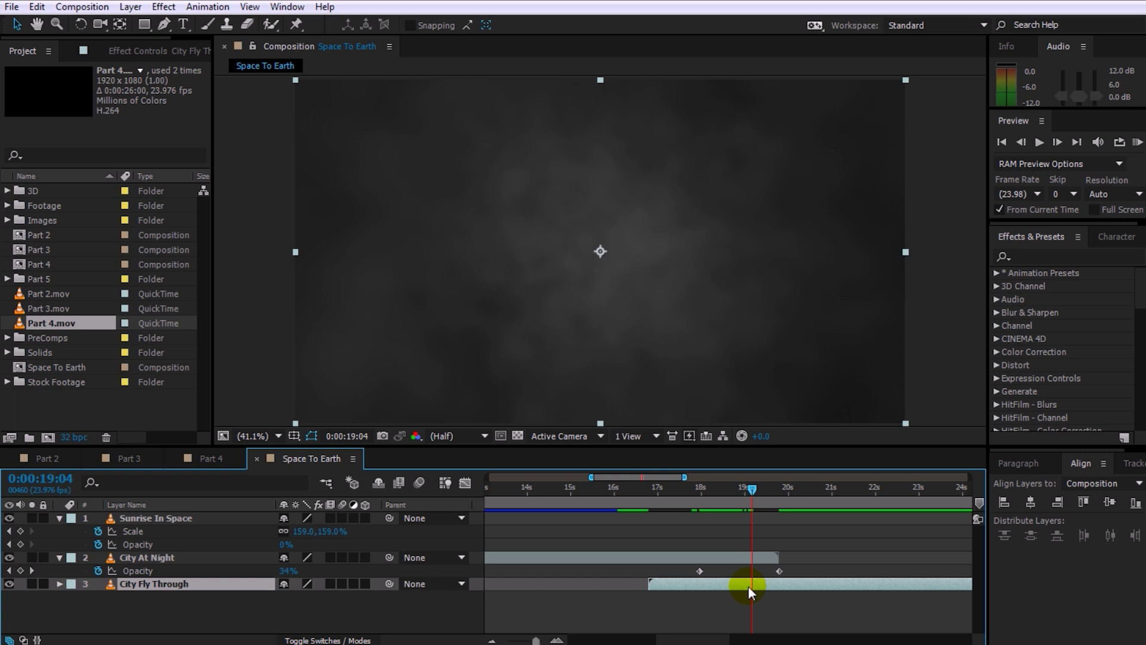
# Step: Apply Fast Blur to the City Fly Through layer with Blurriness 180 and Repeat Edge Pixels enabled
pyautogui.click(1050, 258)
pyautogui.write('fast')
pyautogui.moveTo(1056, 351); pyautogui.dragTo(174, 583)
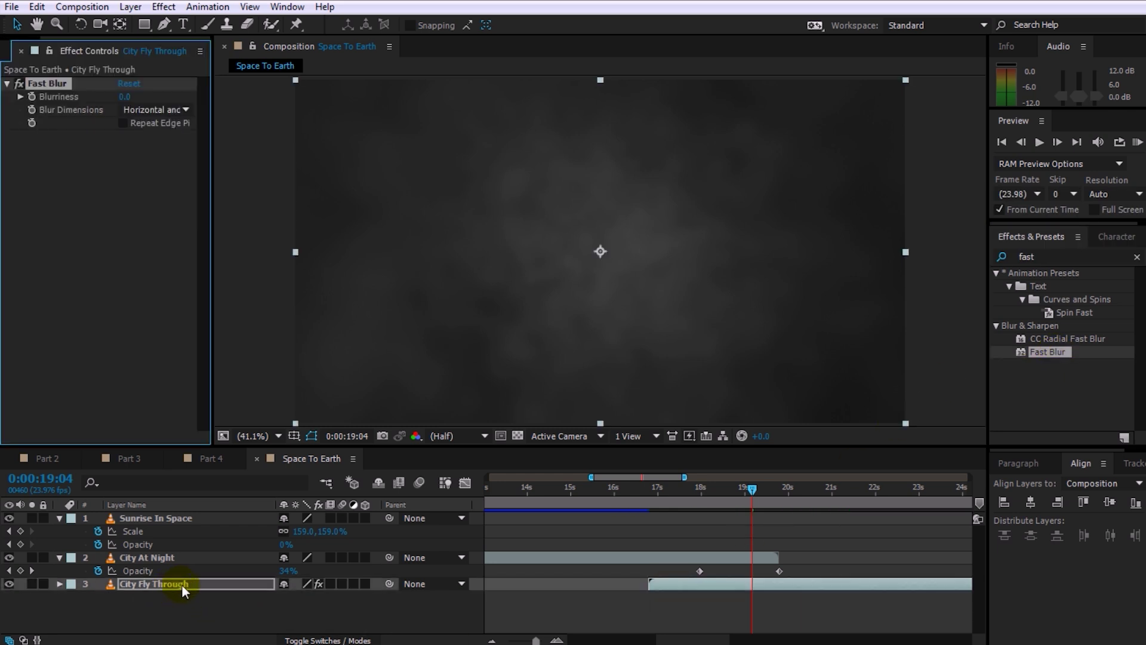
pyautogui.moveTo(124, 96); pyautogui.dragTo(290, 120)
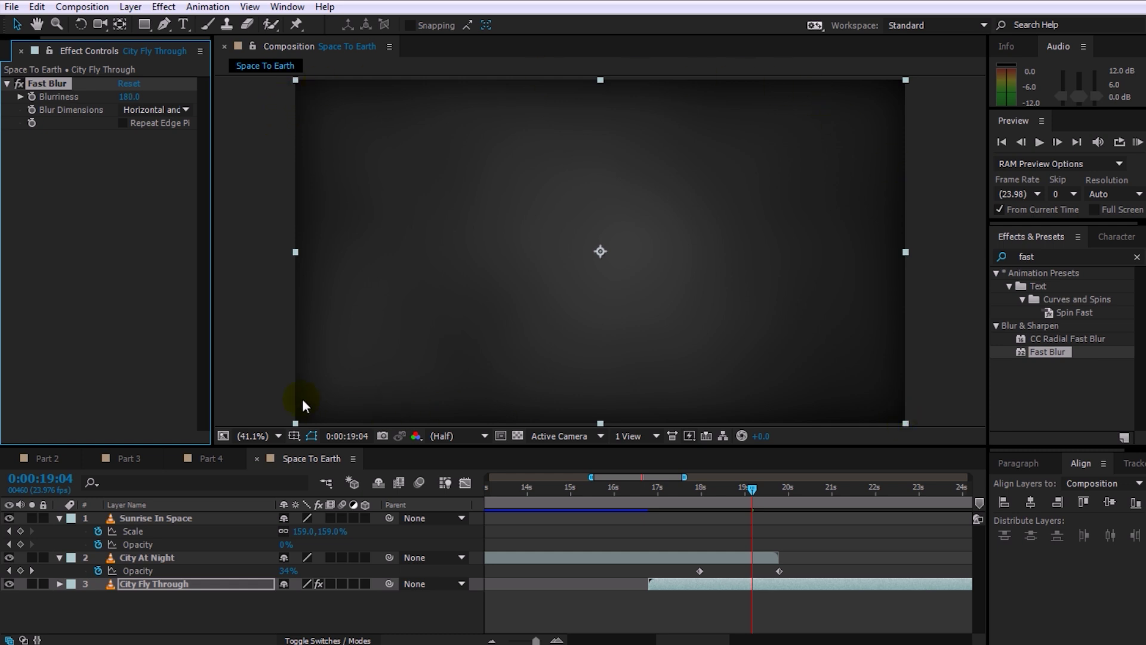
pyautogui.click(123, 123)
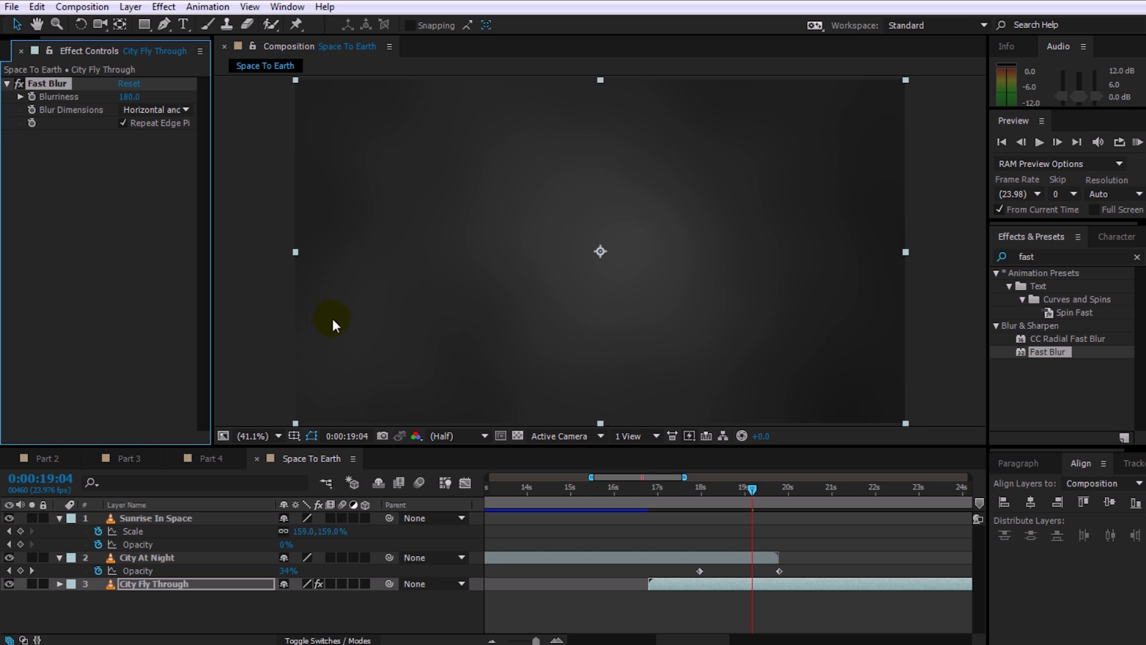
# Step: Keyframe the City Fly Through layer's Blurriness from 180 at 0:00:17:23 to 0 at 0:00:19:18
pyautogui.moveTo(753, 488); pyautogui.dragTo(703, 521)
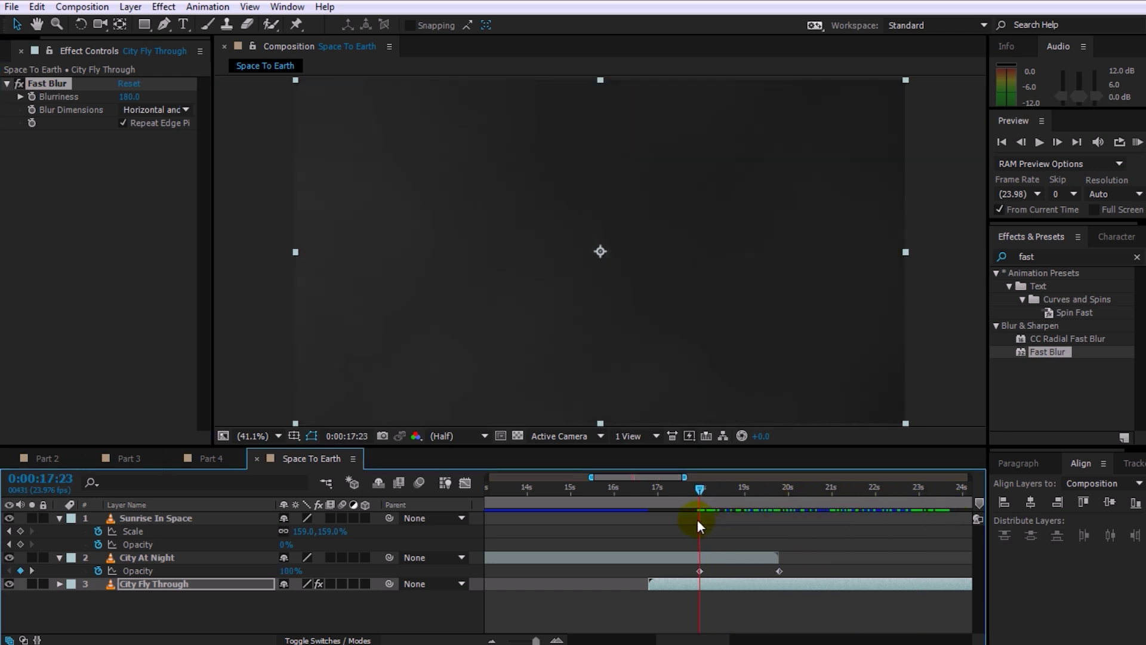
pyautogui.click(31, 96)
pyautogui.moveTo(706, 492); pyautogui.dragTo(778, 491)
pyautogui.moveTo(130, 97); pyautogui.dragTo(36, 98)
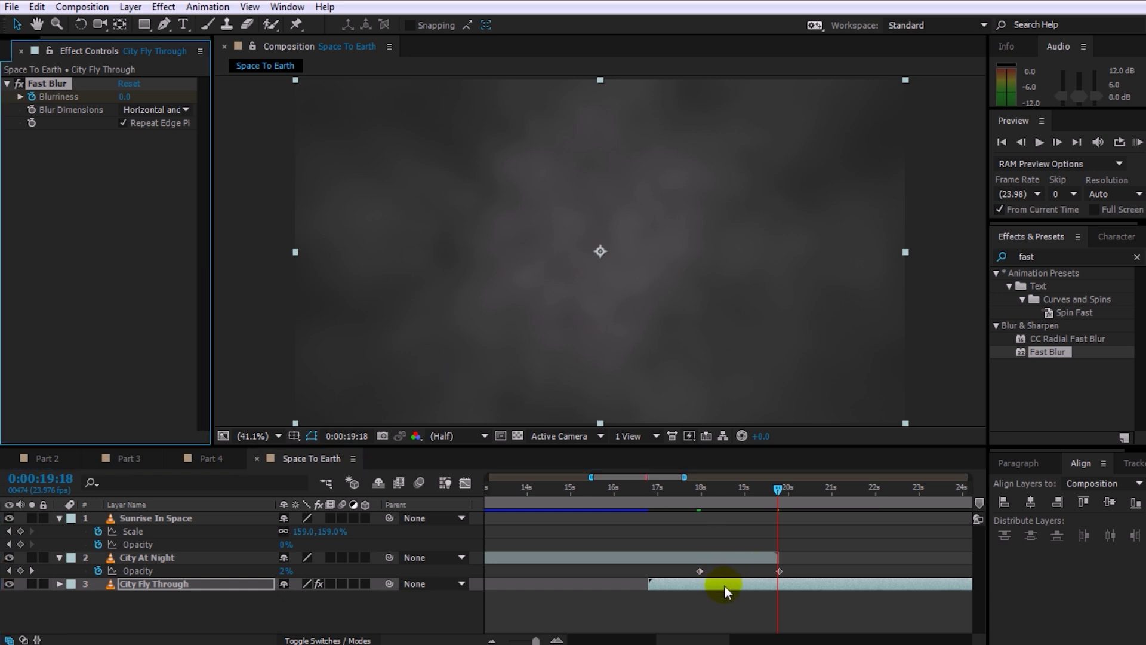
# Step: Retime the Blurriness keyframes so the first is at about 0:00:18:17 and the second at 0:00:19:18, checking the blur
pyautogui.moveTo(782, 482); pyautogui.dragTo(780, 514)
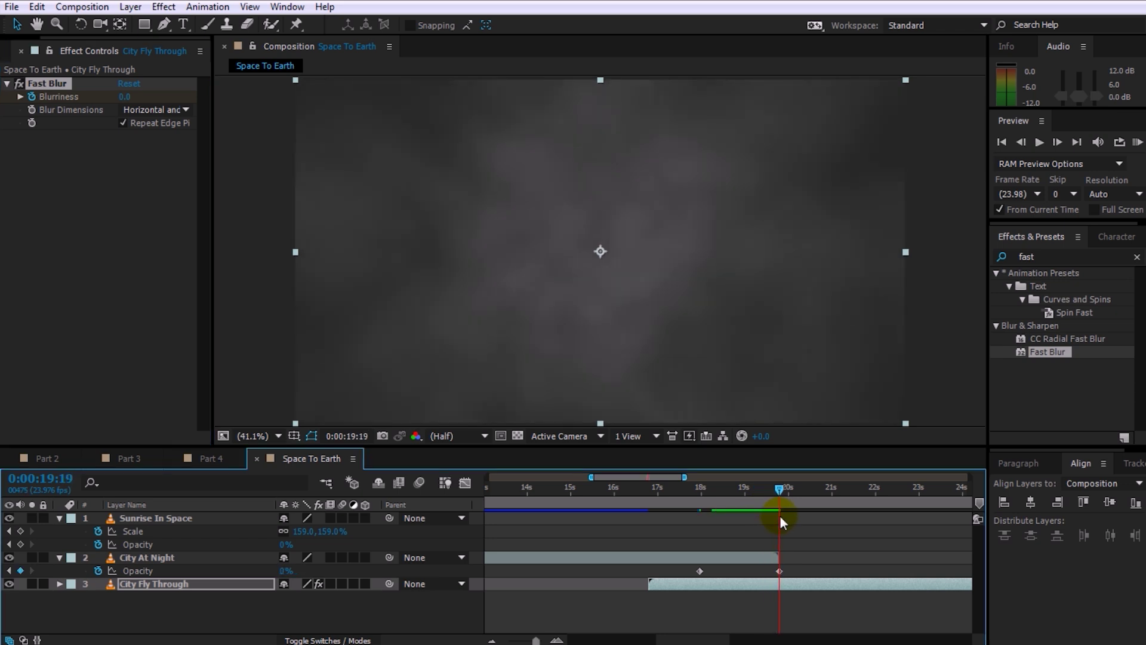
pyautogui.moveTo(781, 500)
pyautogui.mouseDown()
pyautogui.moveTo(794, 491)
pyautogui.moveTo(764, 502)
pyautogui.moveTo(792, 509)
pyautogui.moveTo(781, 512)
pyautogui.mouseUp()
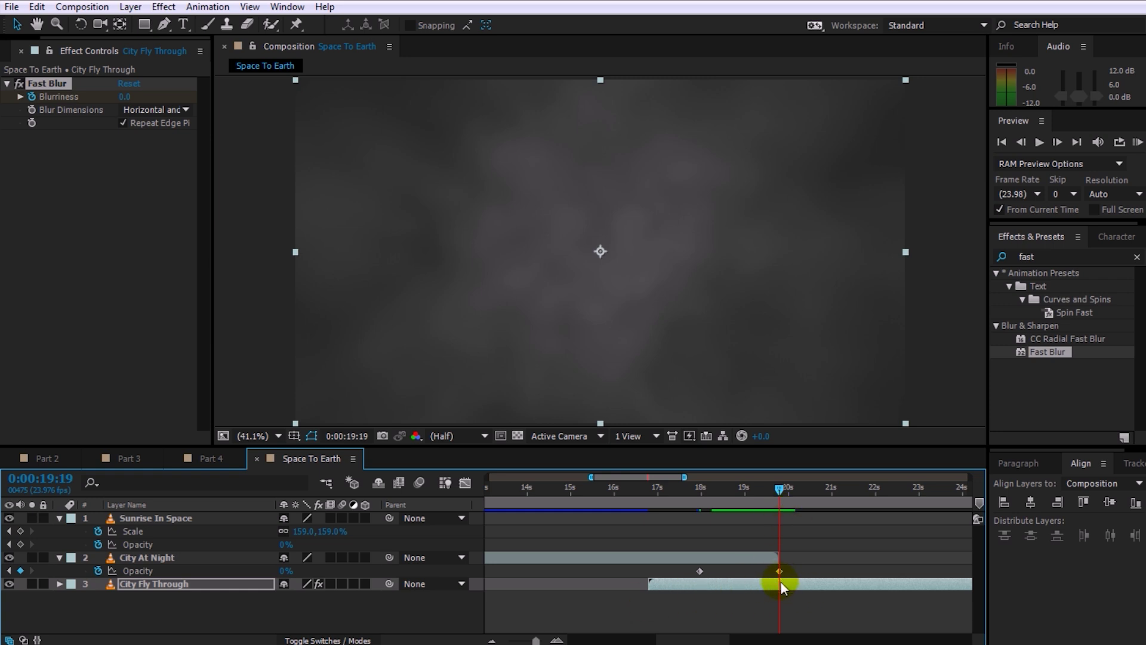
pyautogui.press('u')
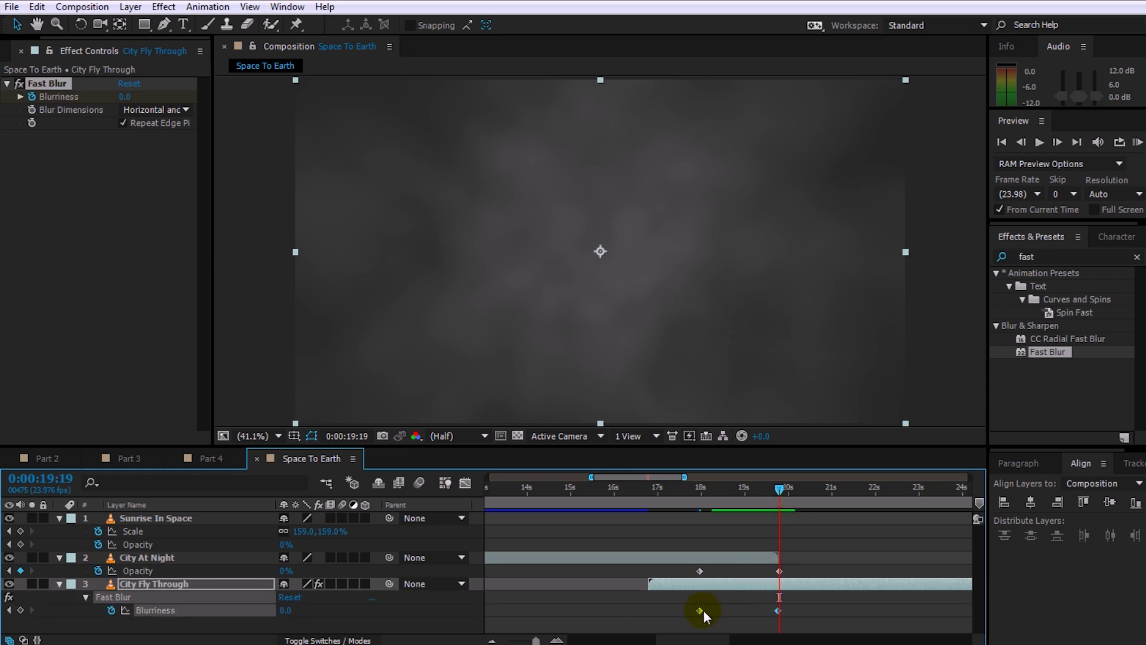
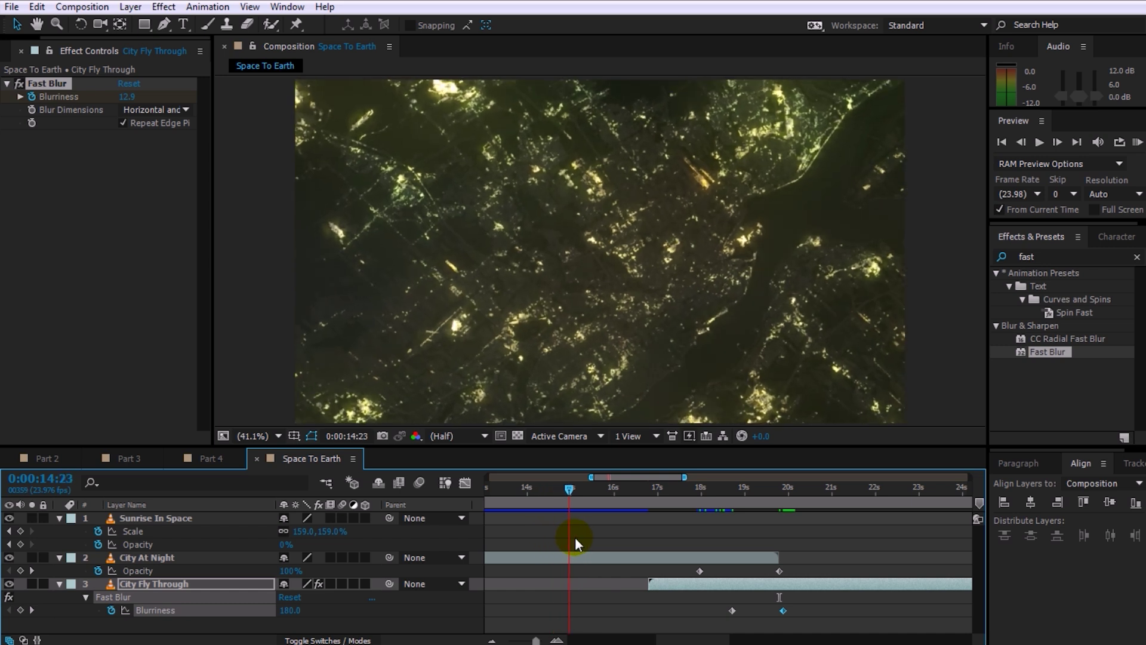
pyautogui.moveTo(592, 486); pyautogui.dragTo(789, 511)
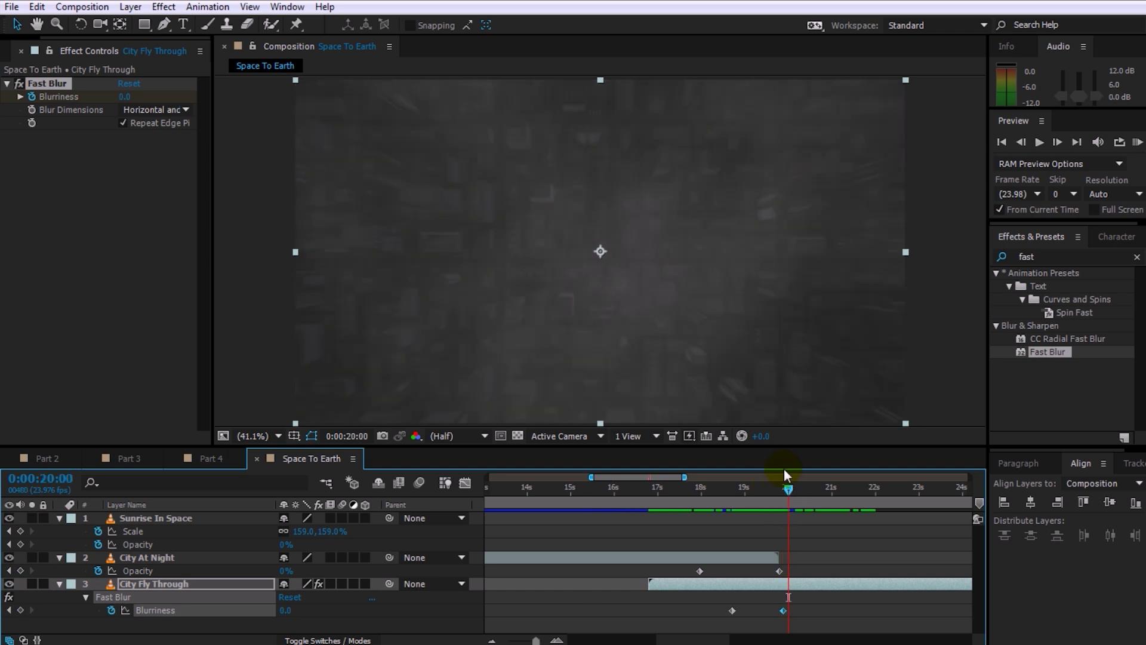
pyautogui.moveTo(788, 490)
pyautogui.mouseDown()
pyautogui.moveTo(706, 490)
pyautogui.moveTo(780, 508)
pyautogui.mouseUp()
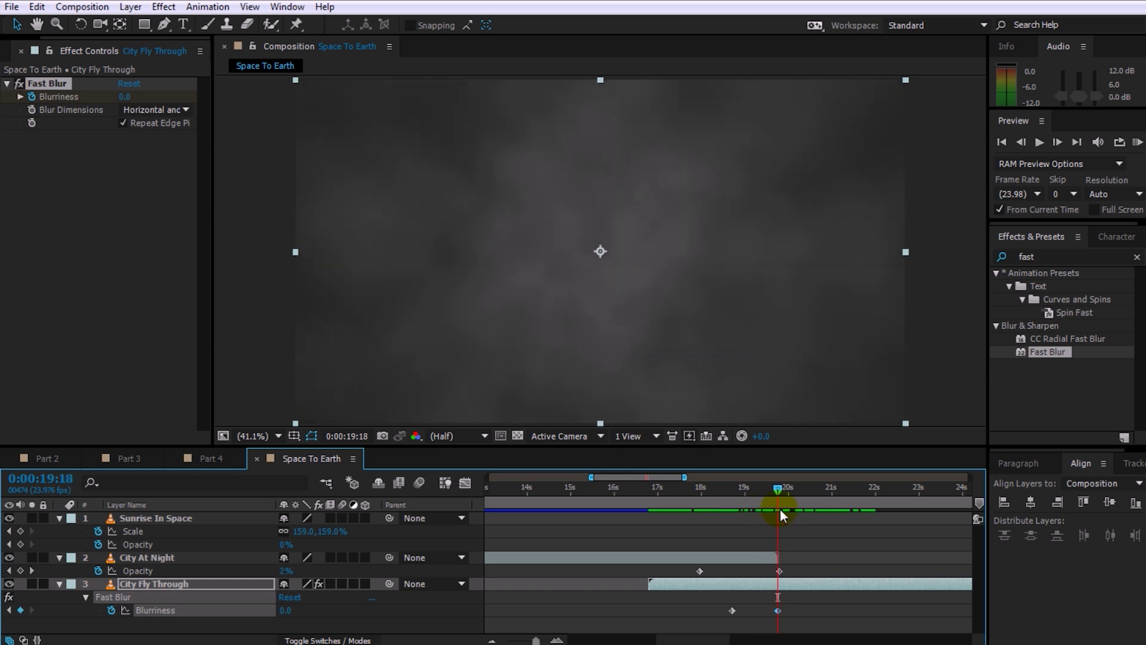
# Step: Apply the Curves effect to the City Fly Through layer and keyframe its straight default curve at 0:00:19:18
pyautogui.click(1050, 256)
pyautogui.write('curves')
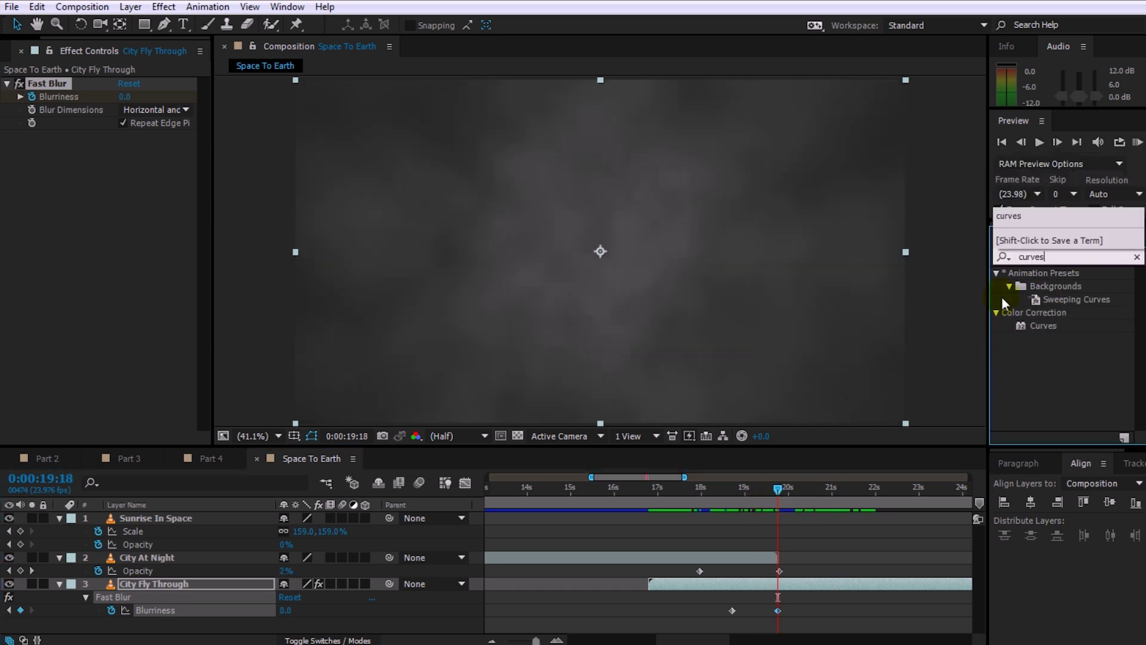
pyautogui.doubleClick(1037, 326)
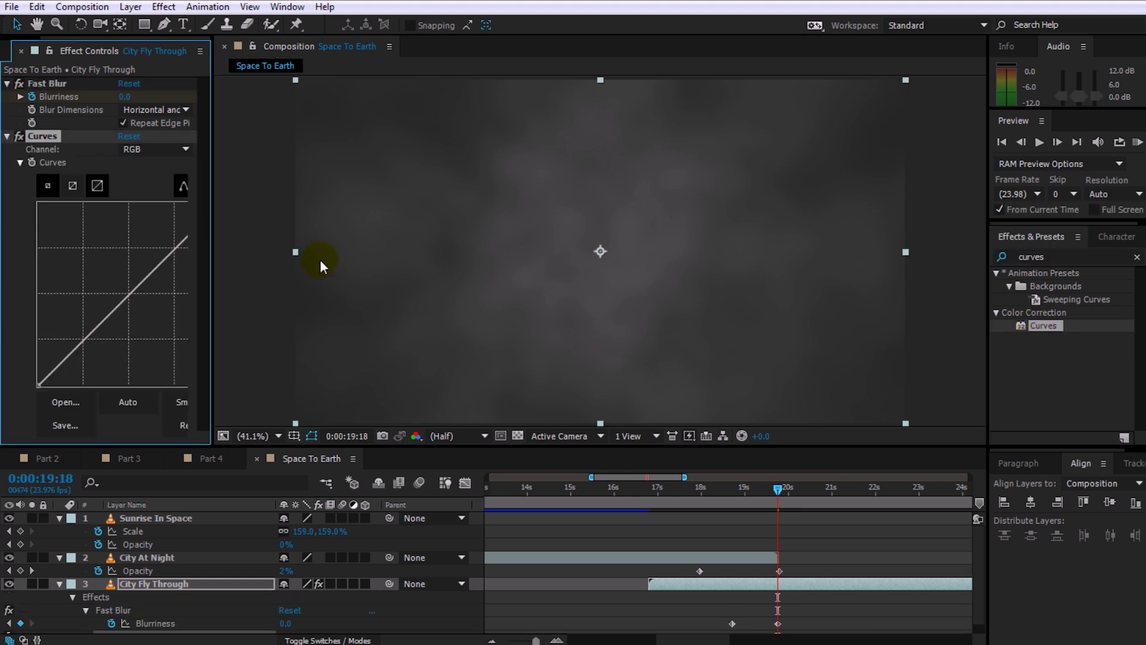
pyautogui.moveTo(212, 258); pyautogui.dragTo(257, 258)
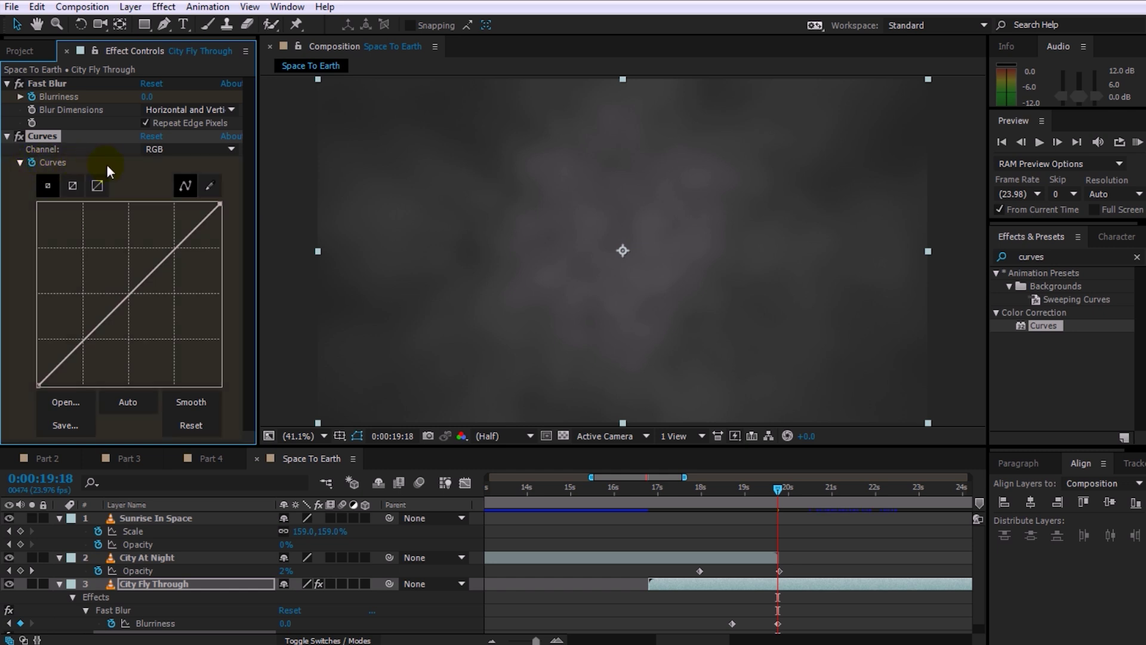
pyautogui.moveTo(222, 204); pyautogui.dragTo(267, 185)
# Step: At 0:00:18:17, darken the City Fly Through layer by lowering the RGB curve's white point to about 60%, and check the transition
pyautogui.moveTo(776, 488); pyautogui.dragTo(736, 628)
pyautogui.click(733, 624)
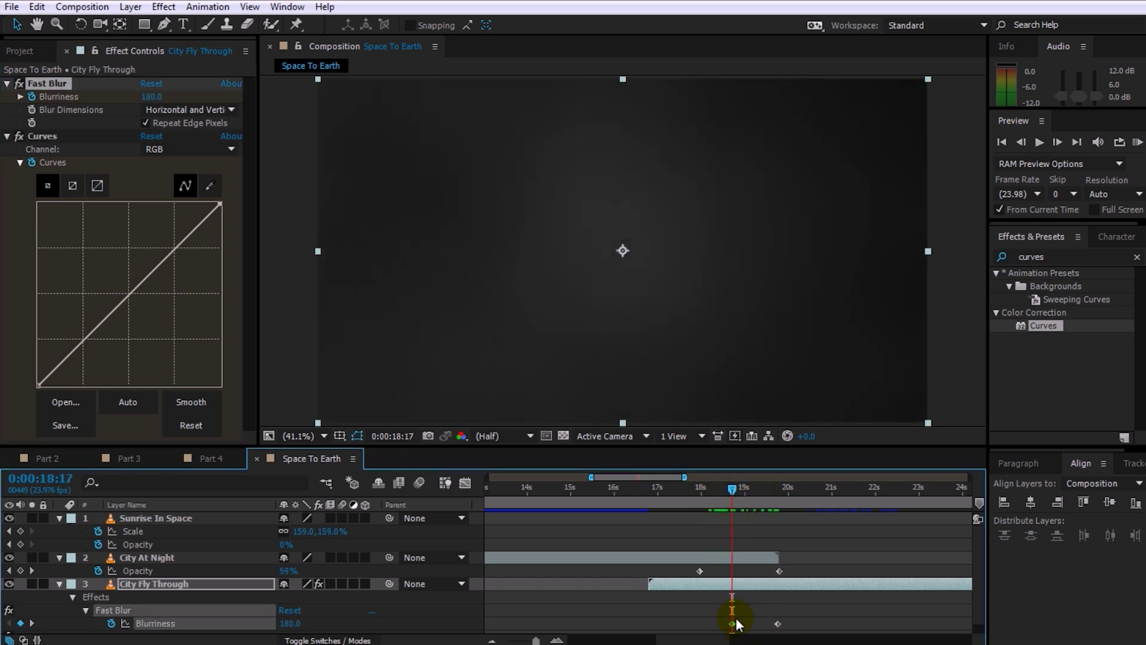
pyautogui.click(730, 572)
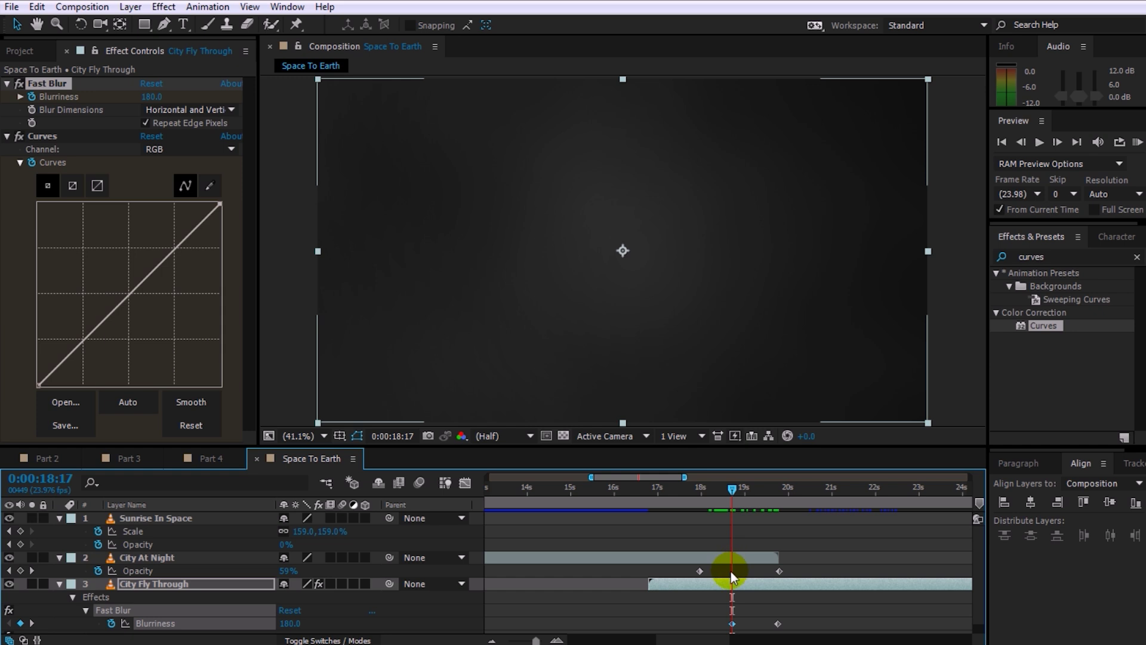
pyautogui.click(734, 581)
pyautogui.click(43, 136)
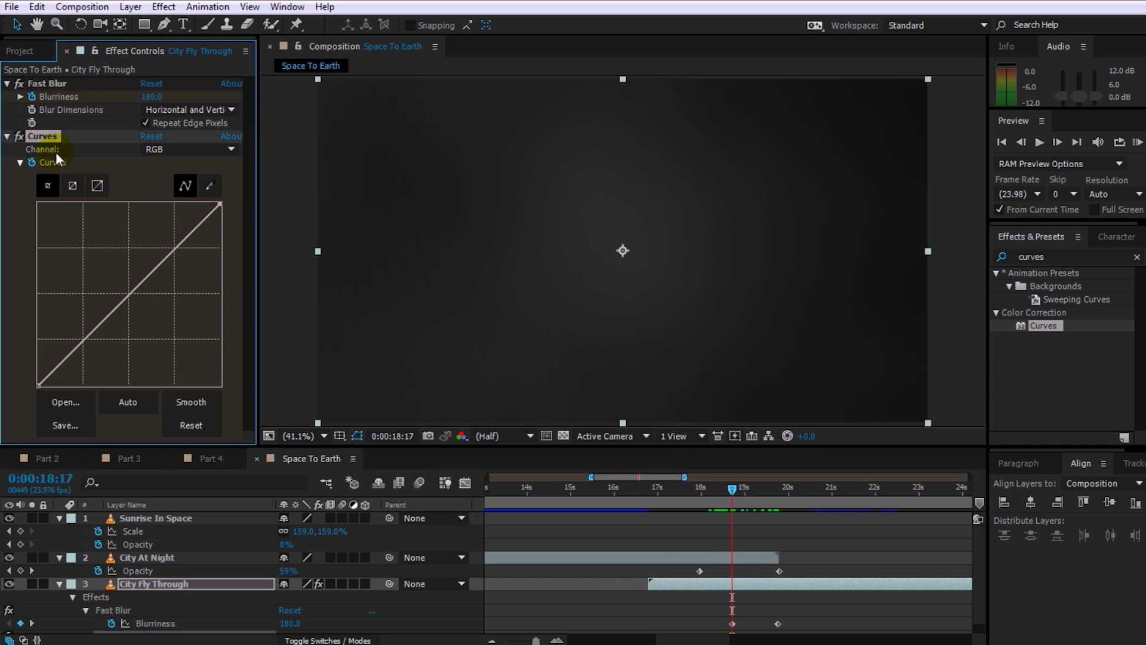
pyautogui.moveTo(221, 204); pyautogui.dragTo(258, 285)
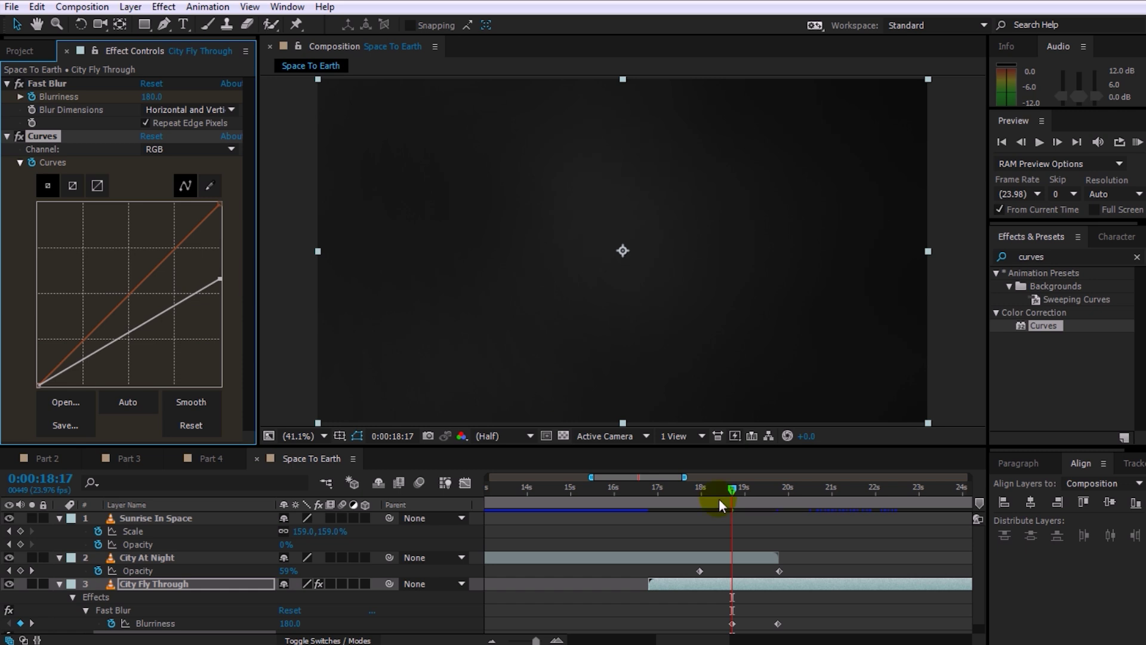
pyautogui.moveTo(731, 493); pyautogui.dragTo(798, 497)
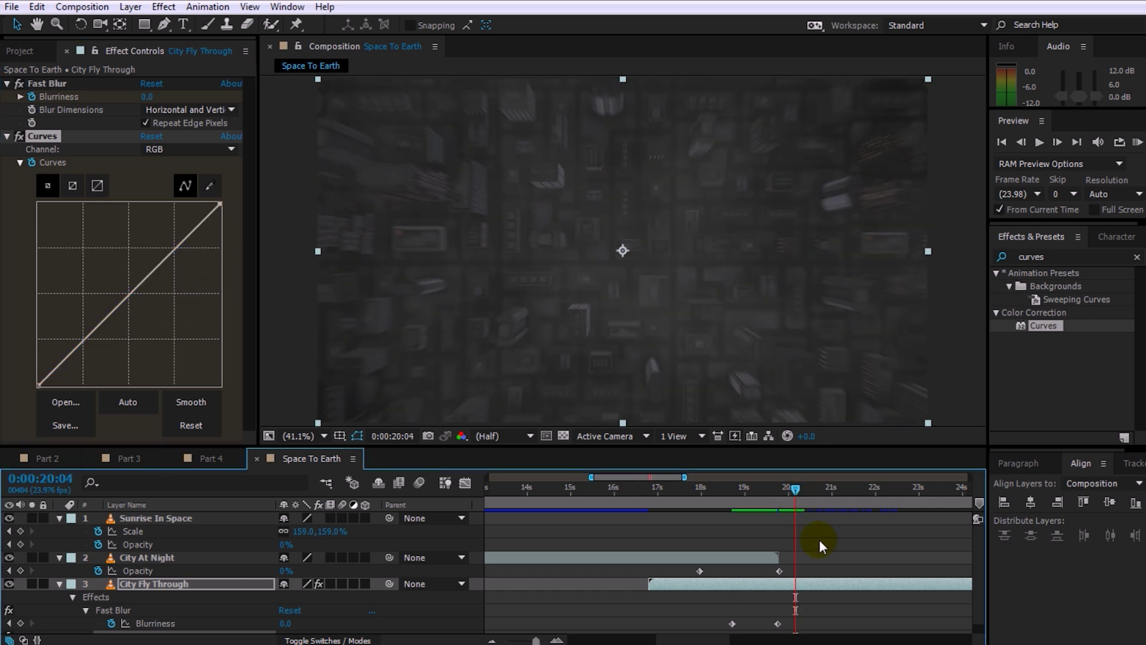
# Step: Reveal the City Fly Through keyframes, move the second Curves keyframe to about 0:00:20:16, and check the brightness blend
pyautogui.click(778, 582)
pyautogui.press('u')
pyautogui.press('u')
pyautogui.scroll(-3, 805, 590)
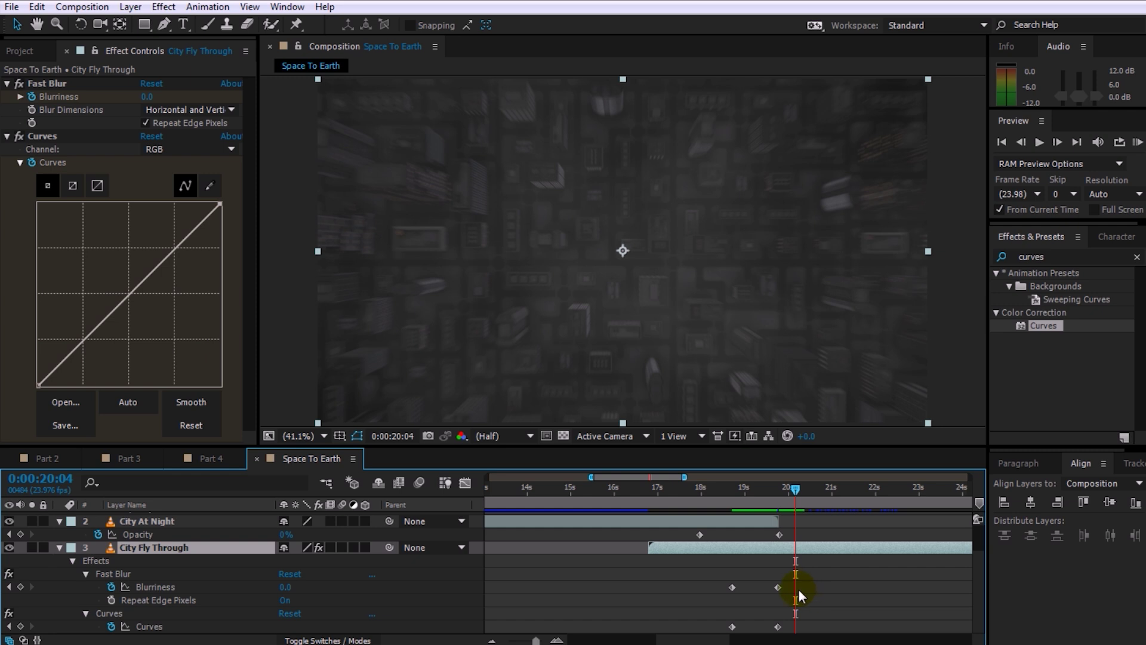
pyautogui.moveTo(778, 626); pyautogui.dragTo(819, 629)
pyautogui.moveTo(795, 491)
pyautogui.mouseDown()
pyautogui.moveTo(806, 491)
pyautogui.moveTo(730, 497)
pyautogui.moveTo(787, 497)
pyautogui.mouseUp()
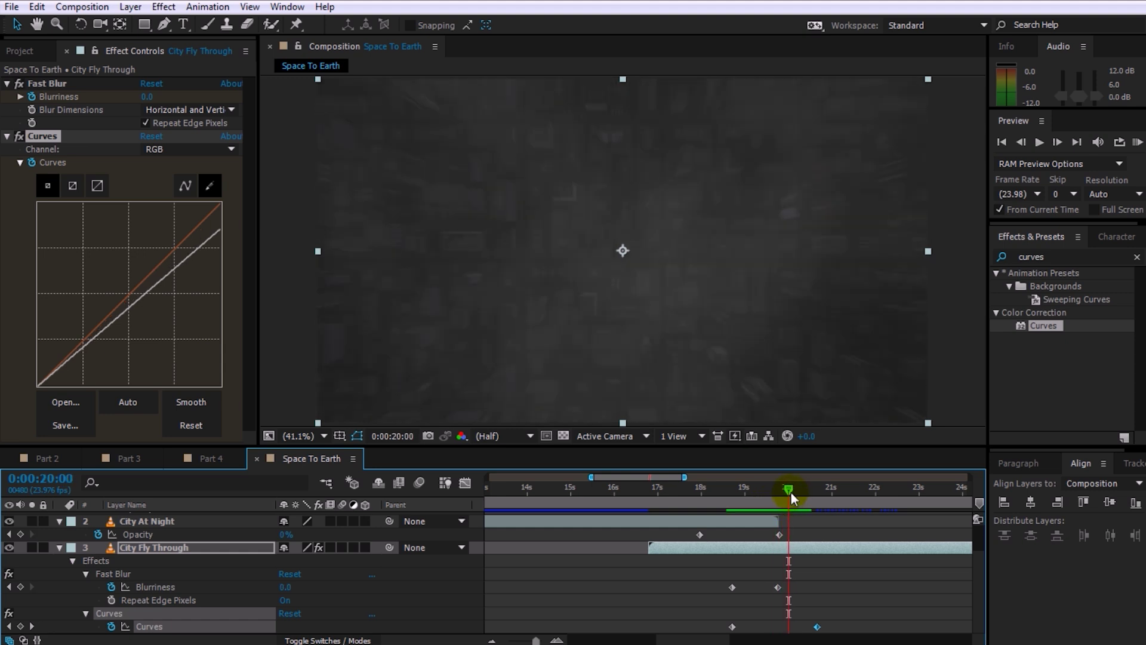
pyautogui.moveTo(789, 488); pyautogui.dragTo(763, 491)
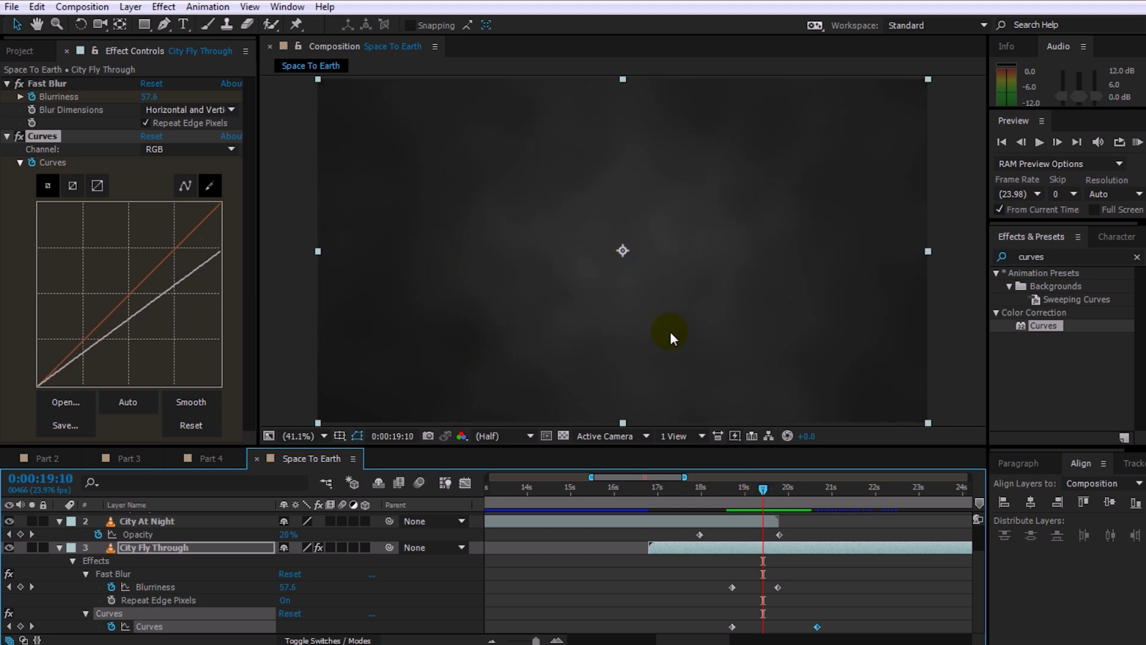
# Step: Collapse all layer properties with the full timeline in view and preview the Space To Earth composition from the start
pyautogui.click(25, 51)
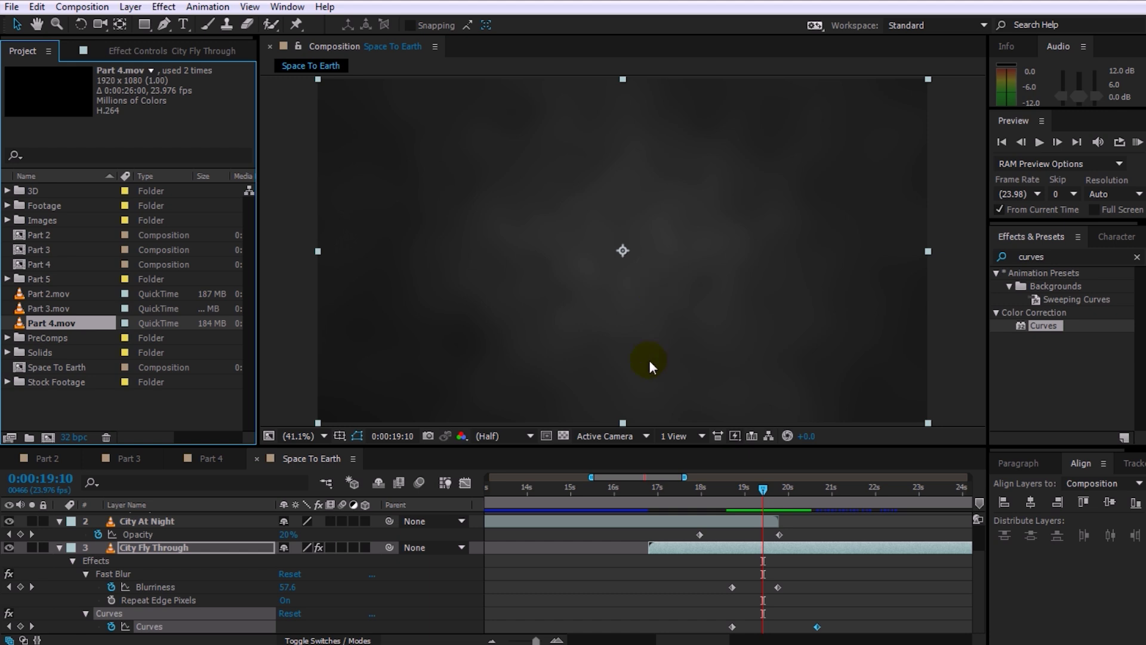
pyautogui.click(674, 578)
pyautogui.press(';')
pyautogui.moveTo(640, 512); pyautogui.dragTo(653, 545)
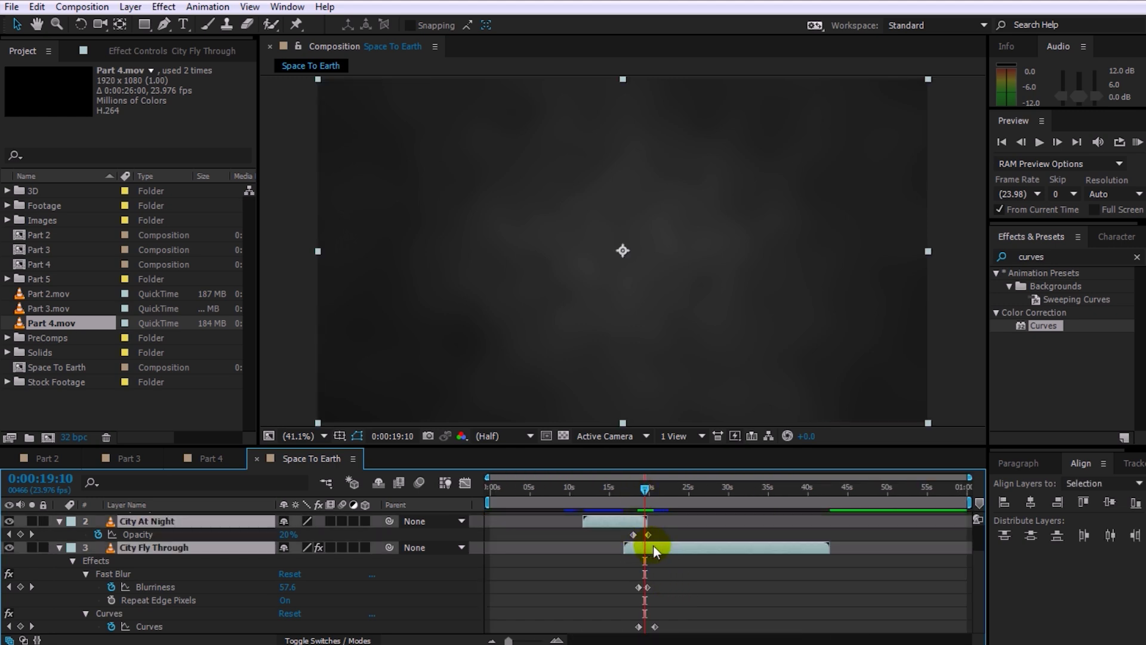
pyautogui.press('u')
pyautogui.press('F2')
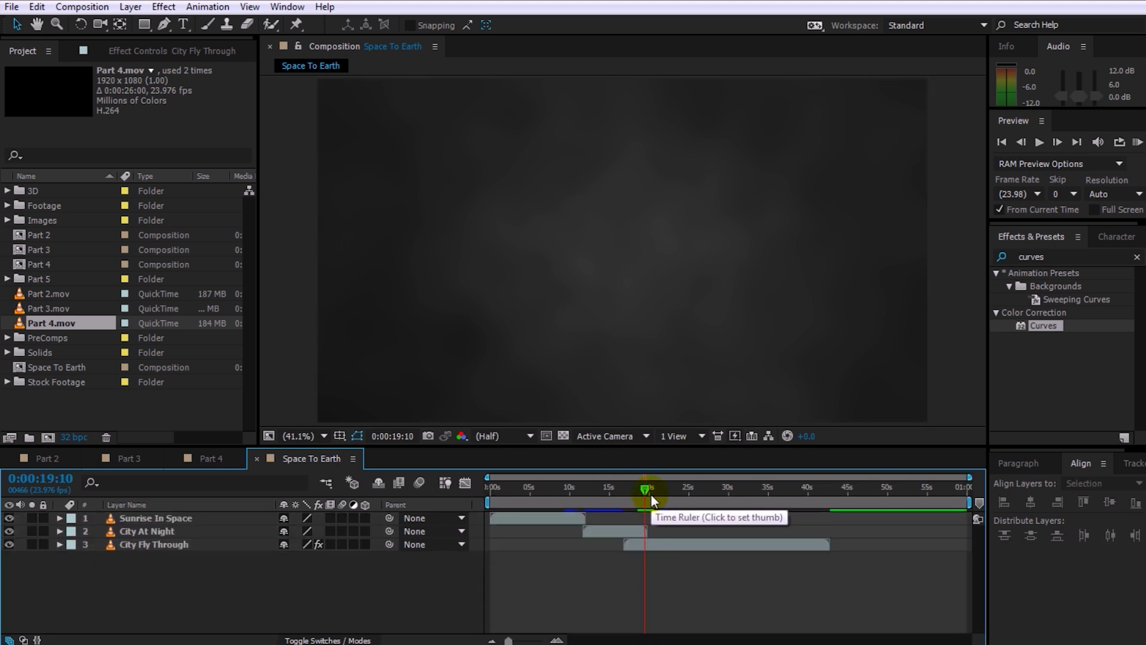
pyautogui.moveTo(651, 493); pyautogui.dragTo(509, 488)
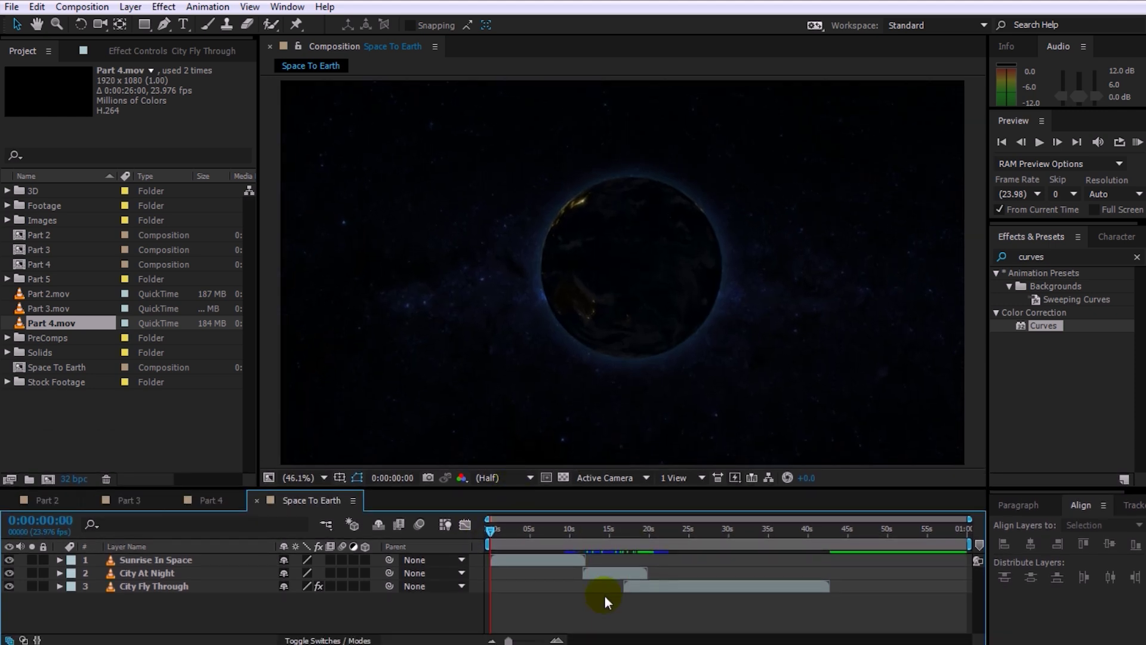
pyautogui.press('space')
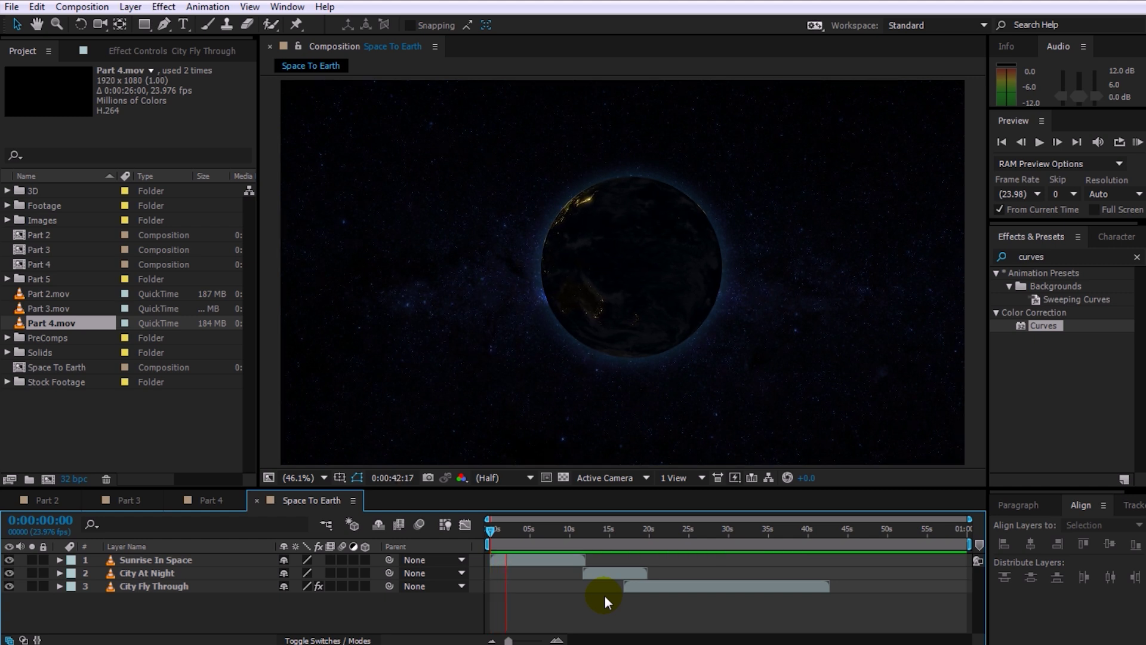